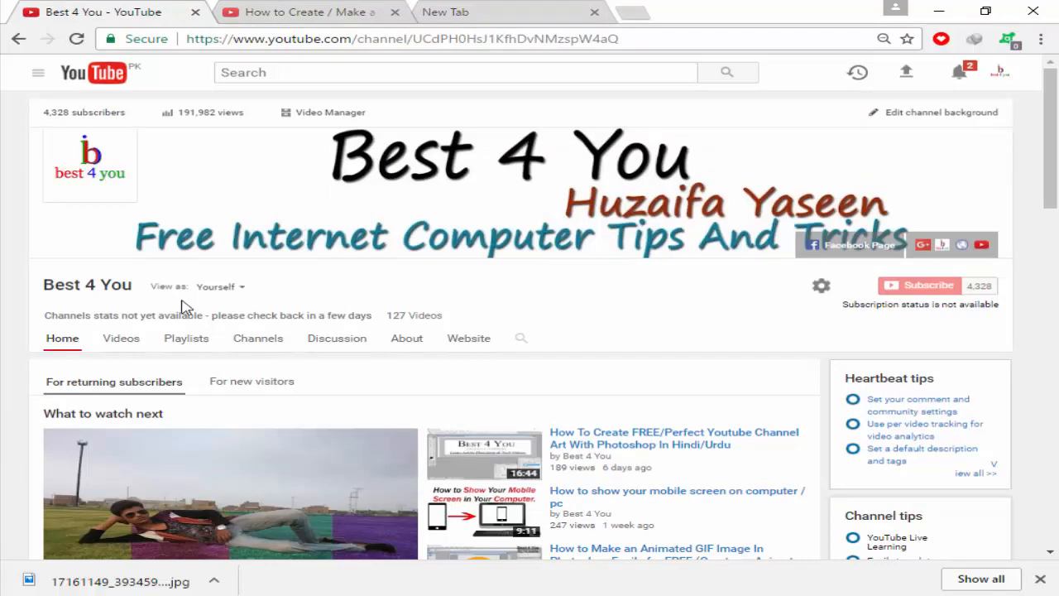
# Look through the channel's home page sections and the page of the earlier Photoshop logo tutorial video
pyautogui.scroll(-15, 182, 305)
pyautogui.scroll(3, 294, 275)
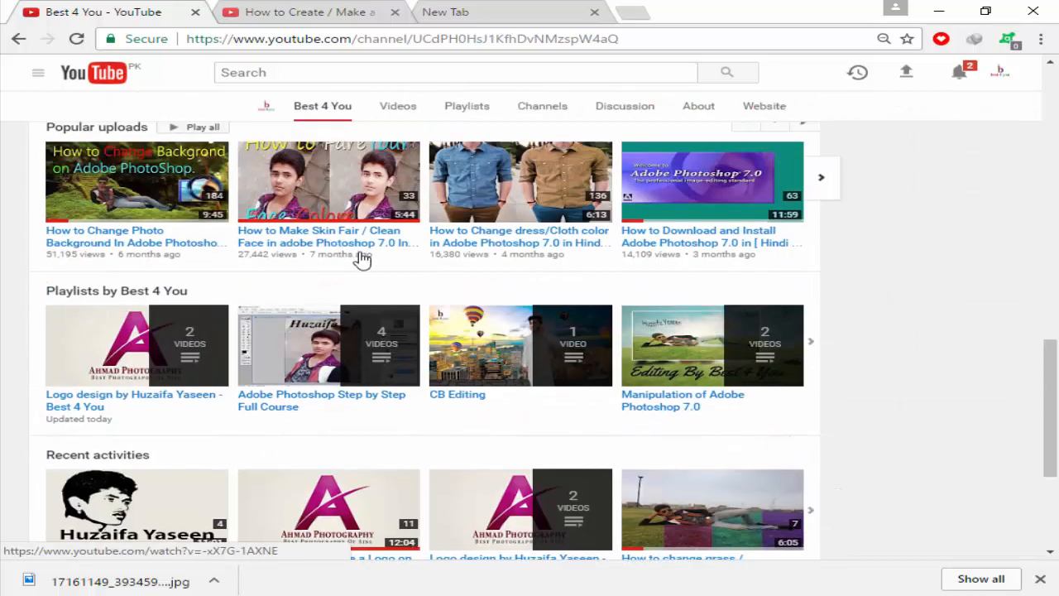
pyautogui.scroll(-3, 359, 259)
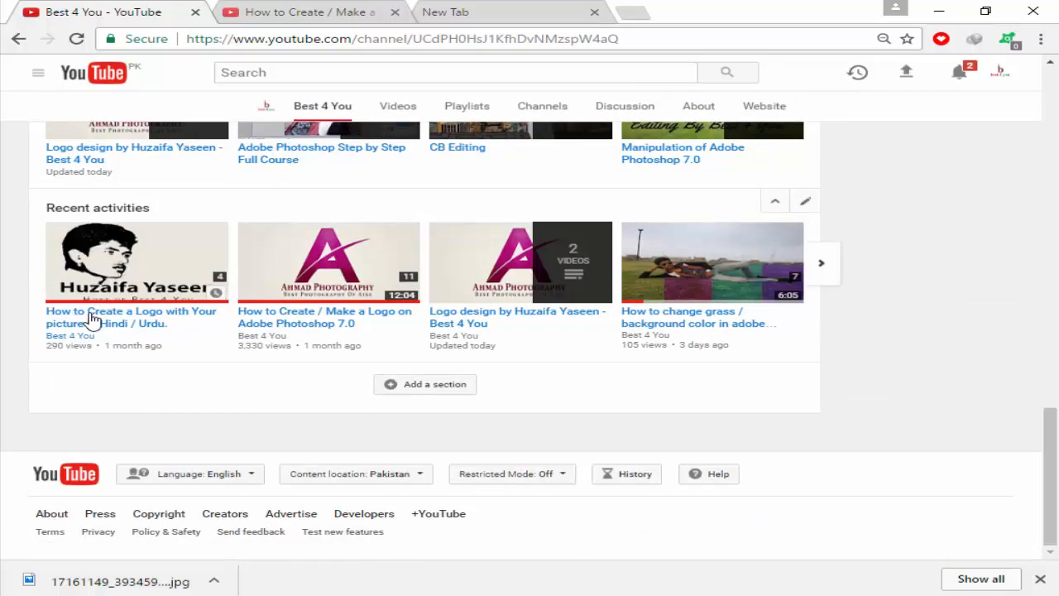
pyautogui.click(313, 9)
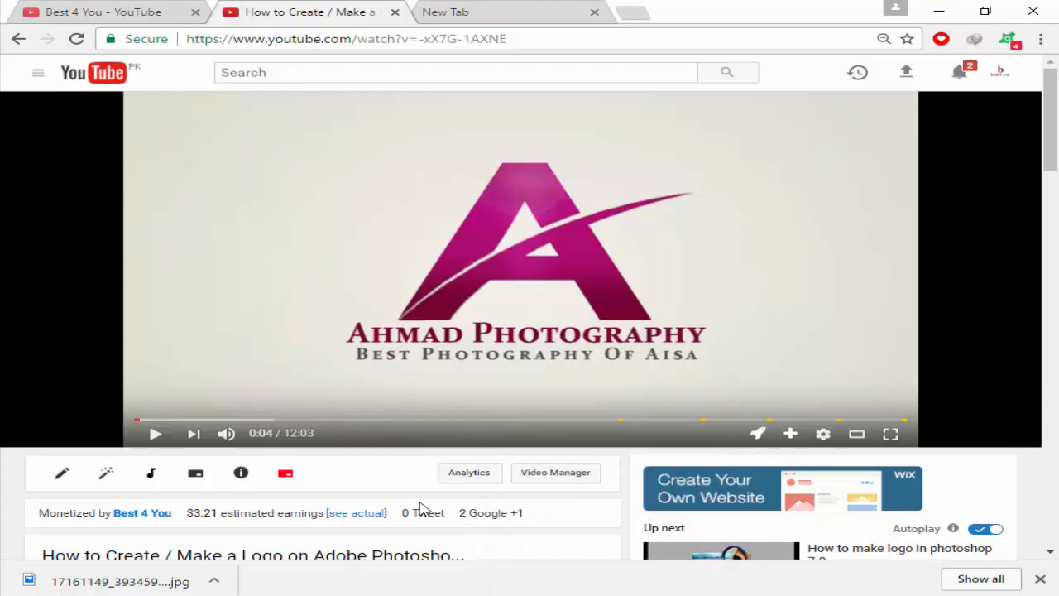
pyautogui.scroll(-2, 422, 508)
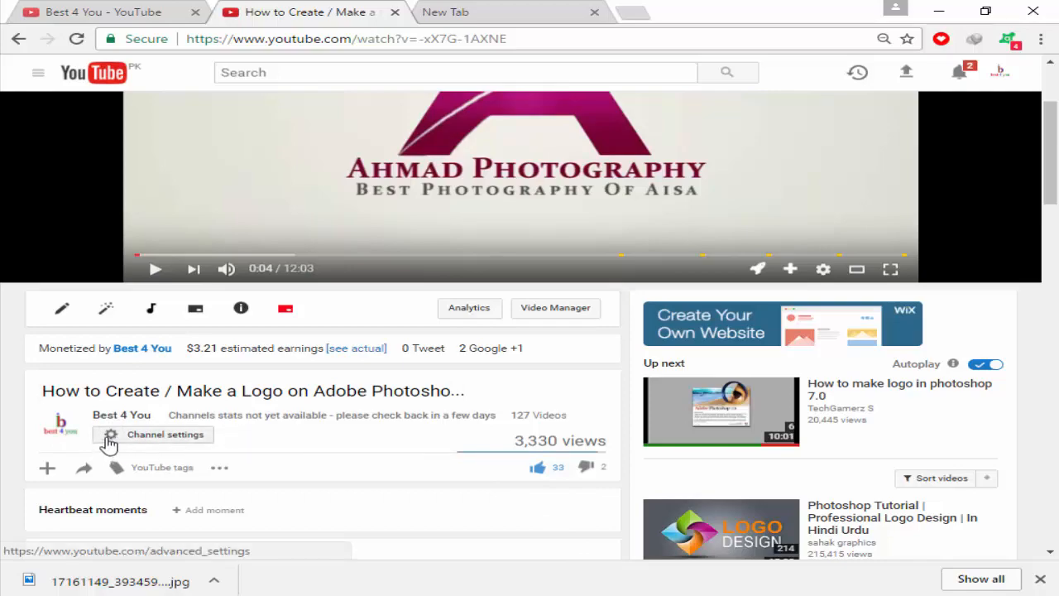
pyautogui.click(92, 11)
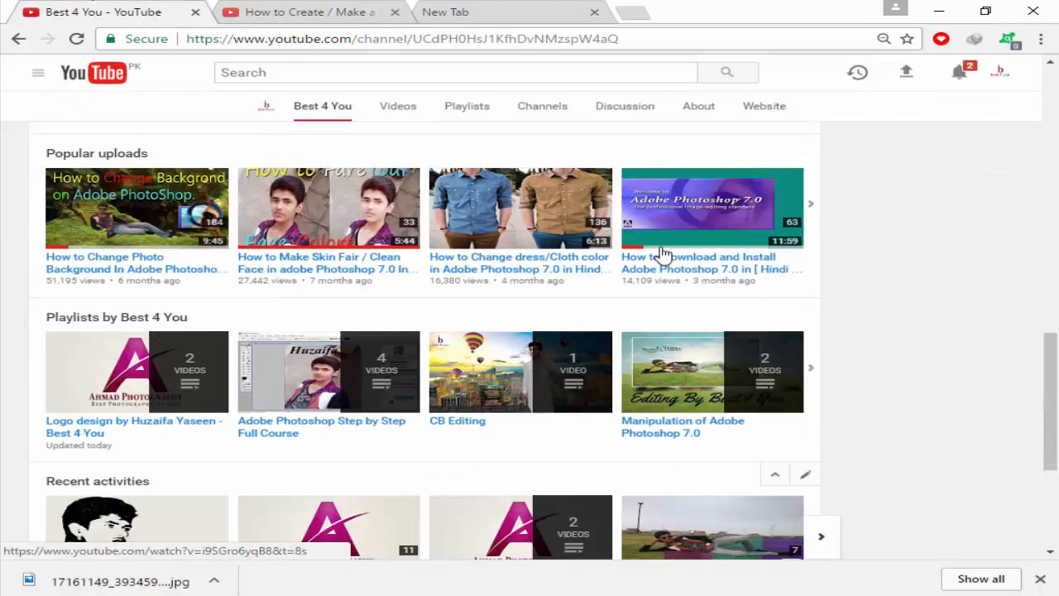
pyautogui.scroll(5, 662, 254)
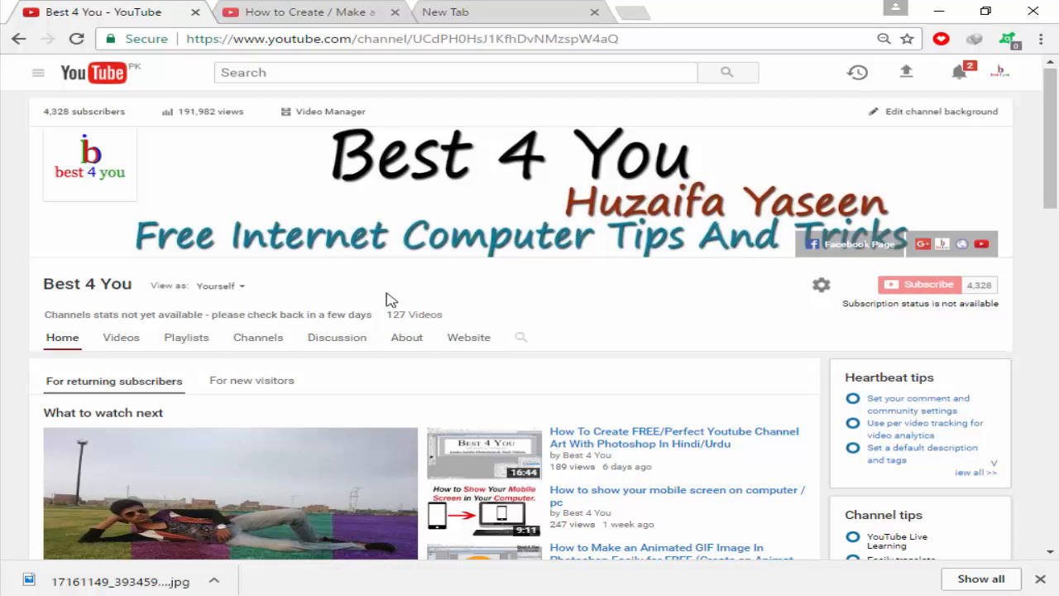
# Switch to Adobe Photoshop and examine the finished Best 4 You horse logo image up close and at 50%
pyautogui.click(682, 594)
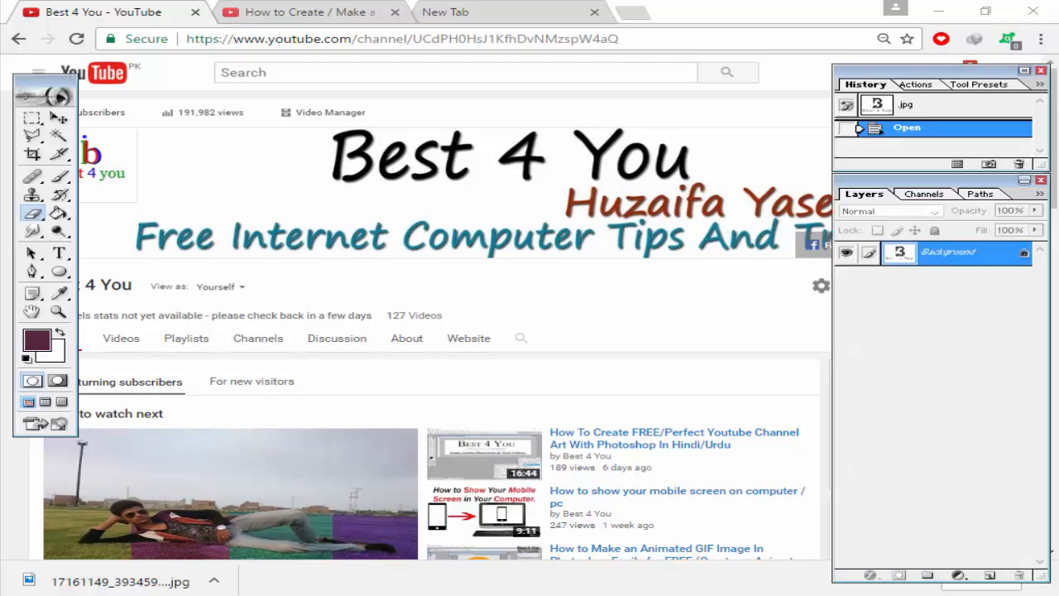
pyautogui.moveTo(515, 135); pyautogui.dragTo(494, 91)
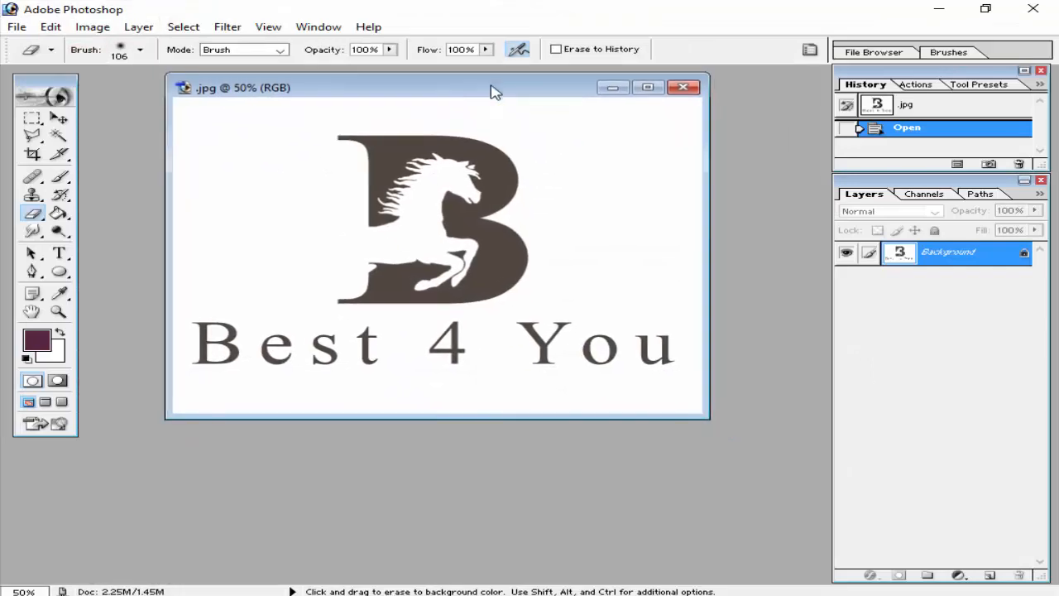
pyautogui.hotkey('ctrl', '+')
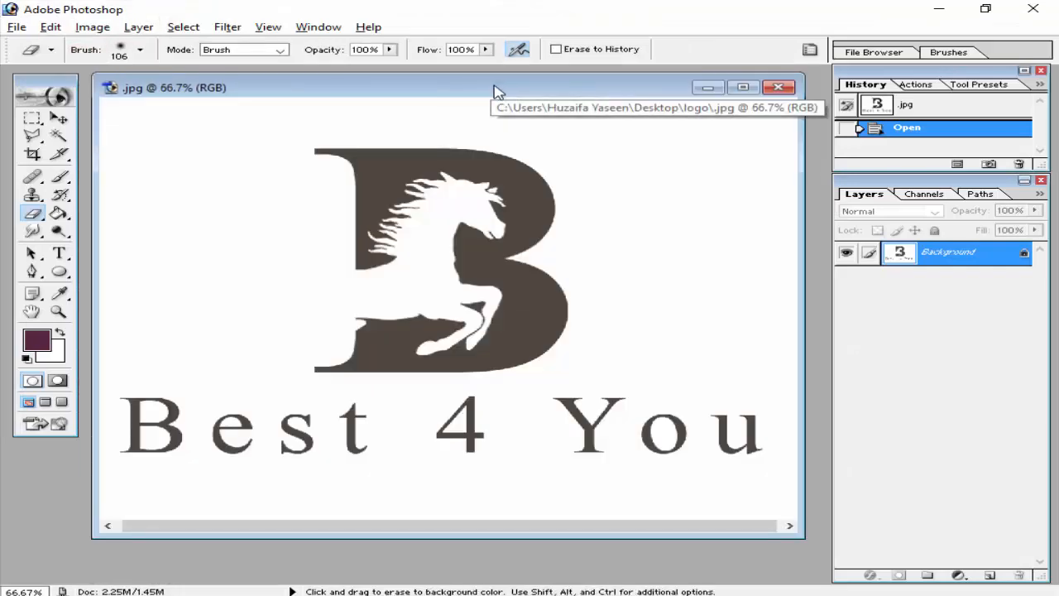
pyautogui.moveTo(497, 85); pyautogui.dragTo(494, 81)
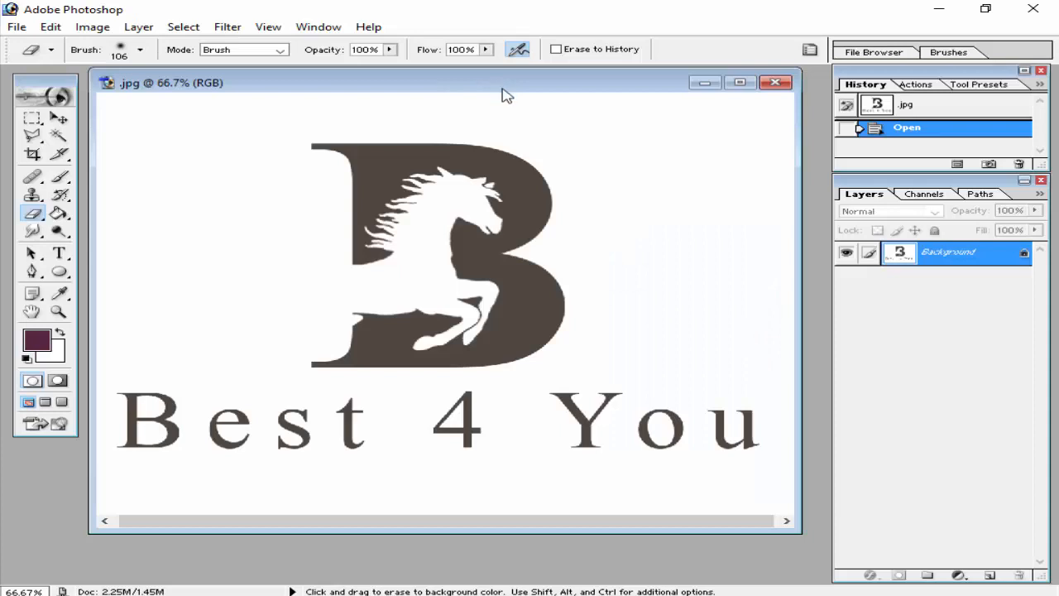
pyautogui.moveTo(503, 89)
pyautogui.mouseDown()
pyautogui.moveTo(518, 93)
pyautogui.moveTo(505, 93)
pyautogui.mouseUp()
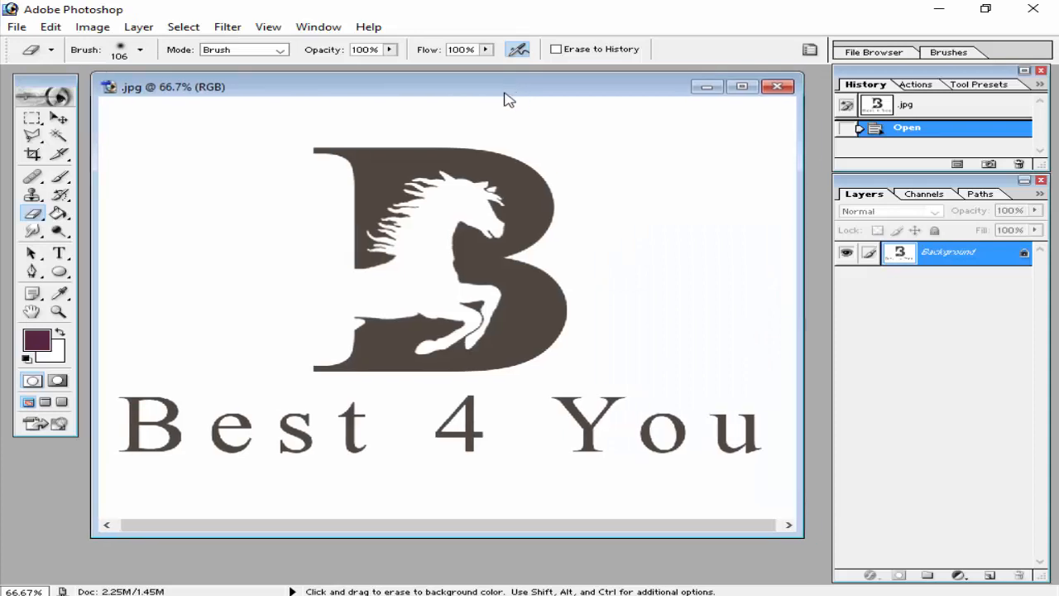
pyautogui.hotkey('ctrl', '-')
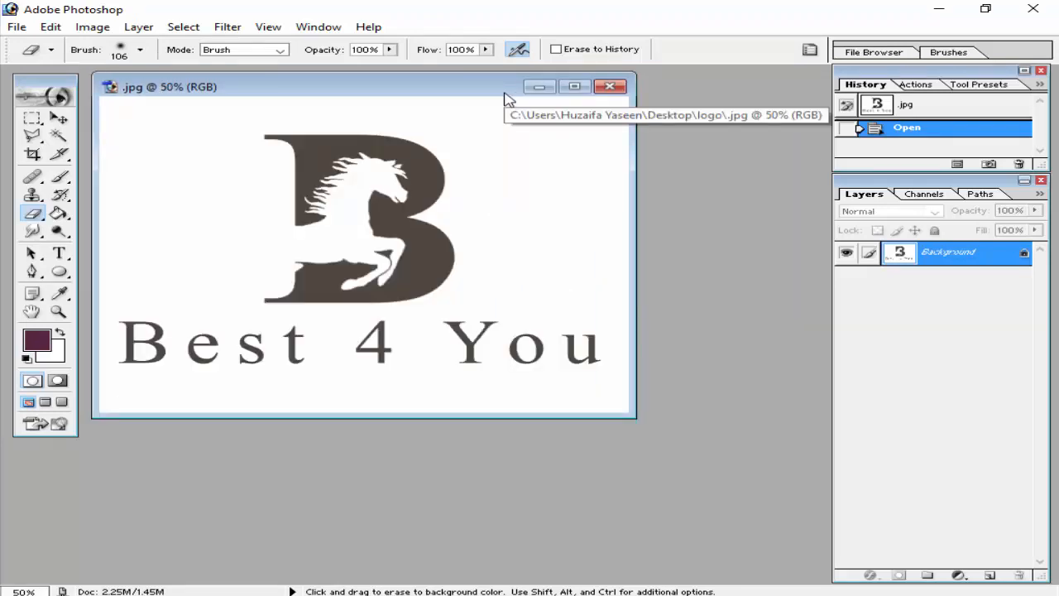
# Sample the dark brown of the logo's letter B as the foreground colour and activate the Move tool
pyautogui.click(60, 293)
pyautogui.click(321, 281)
pyautogui.click(59, 118)
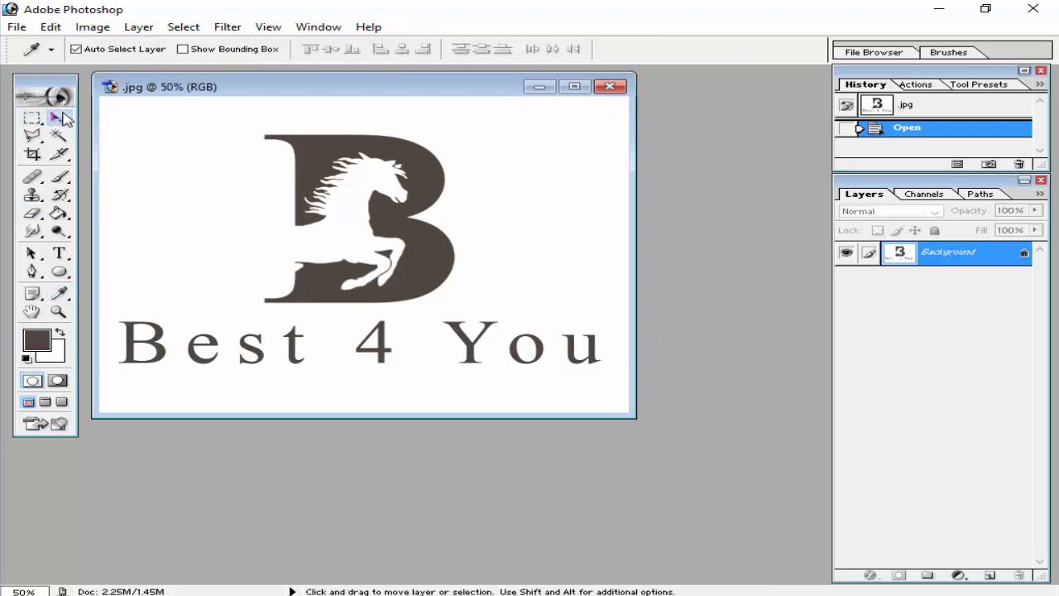
# Create a new white RGB document using the 768 x 576 Std. PAL preset at 72 pixels/inch
pyautogui.click(17, 27)
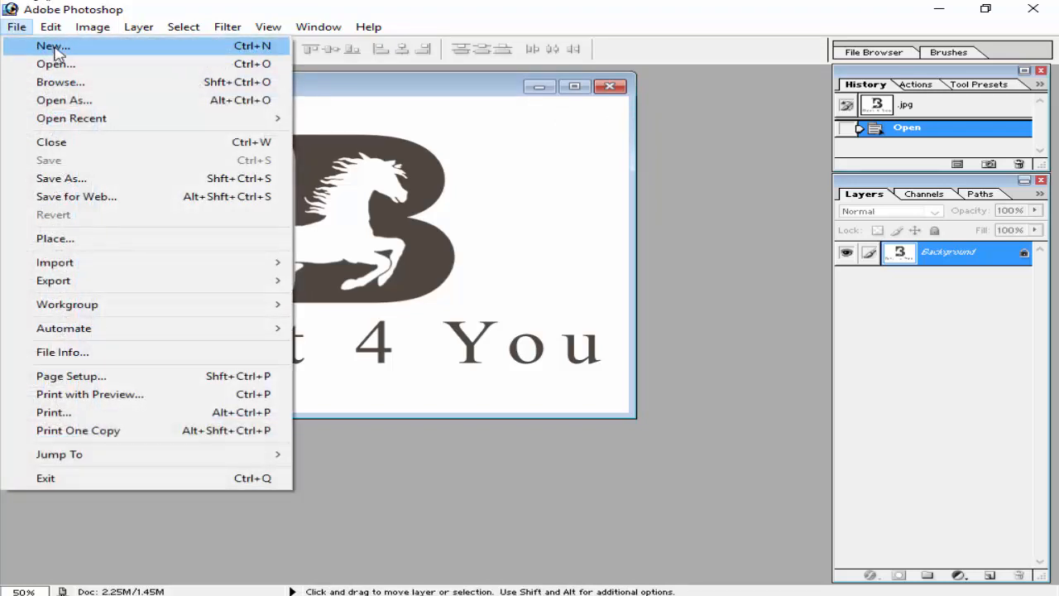
pyautogui.click(41, 43)
pyautogui.moveTo(769, 145); pyautogui.dragTo(540, 137)
pyautogui.click(553, 193)
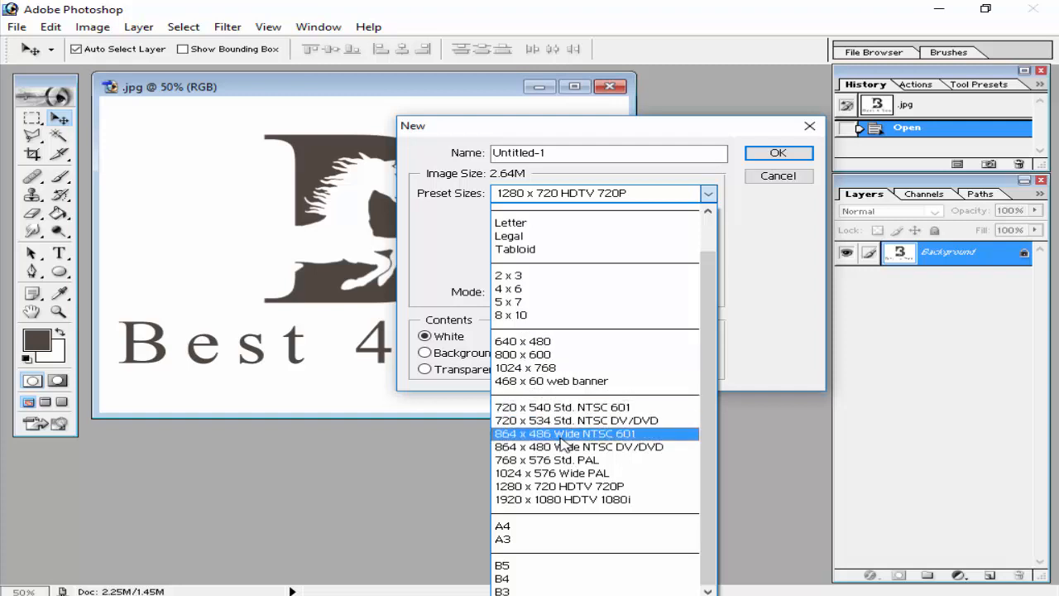
pyautogui.click(599, 465)
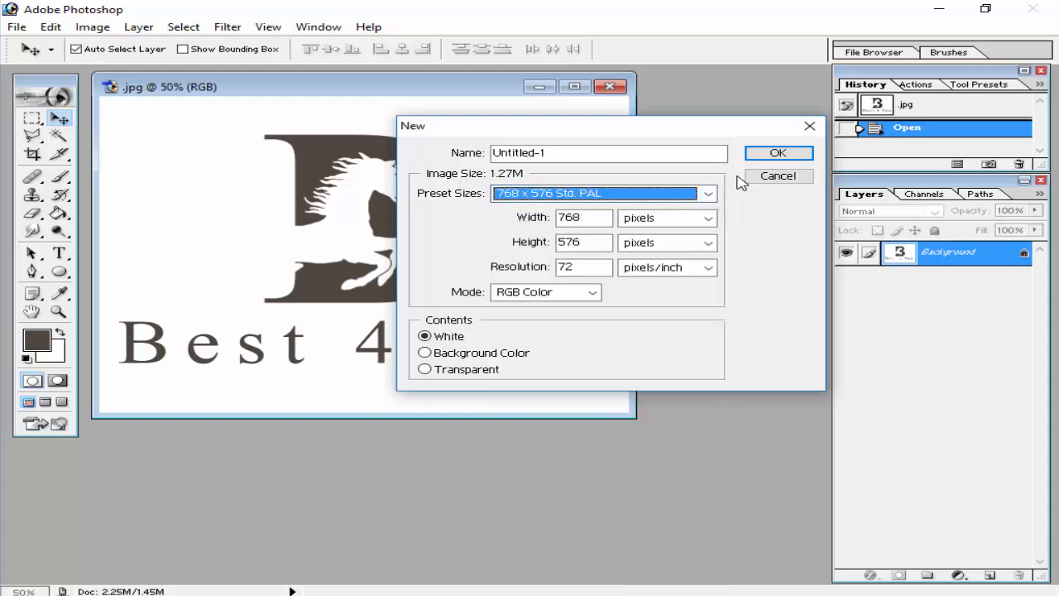
pyautogui.click(753, 152)
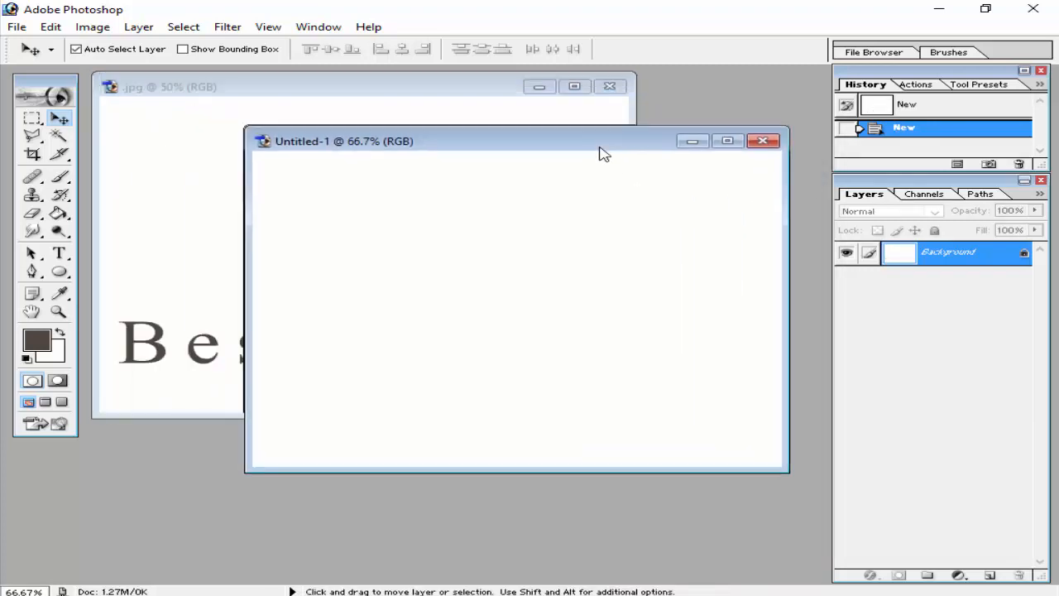
# Try another resolution in the blank document's image size settings and restore 72 pixels/inch
pyautogui.click(94, 27)
pyautogui.click(139, 155)
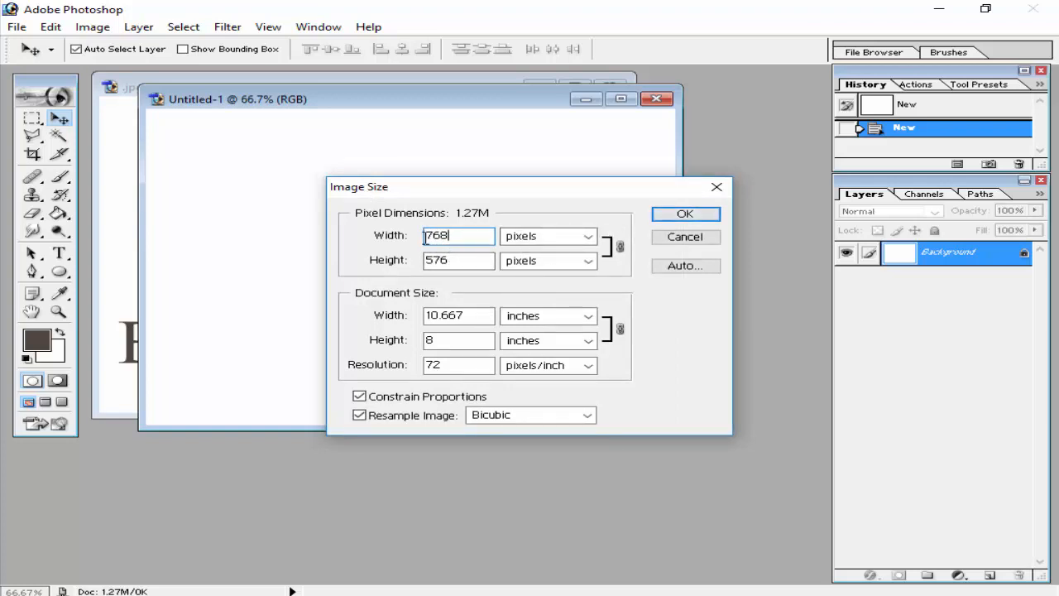
pyautogui.moveTo(446, 364); pyautogui.dragTo(313, 372)
pyautogui.write('200')
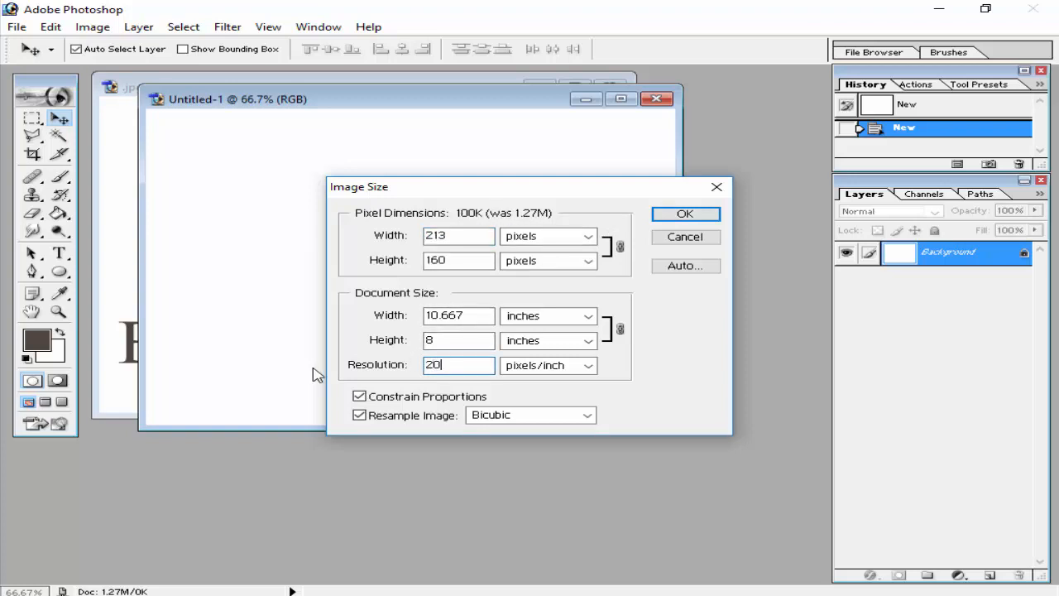
pyautogui.press('BackSpace')
pyautogui.press('BackSpace')
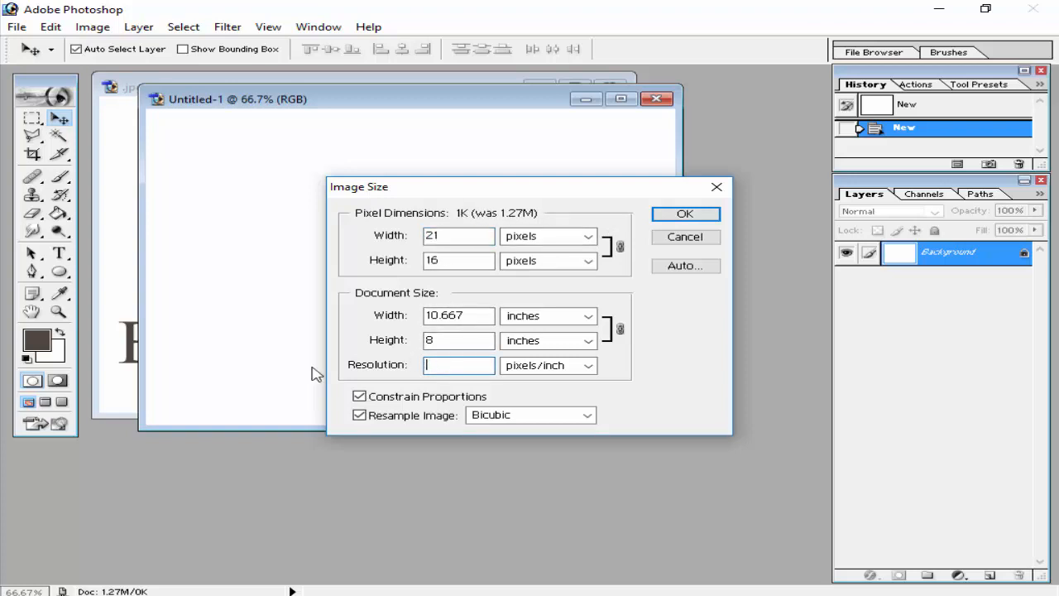
pyautogui.write('7')
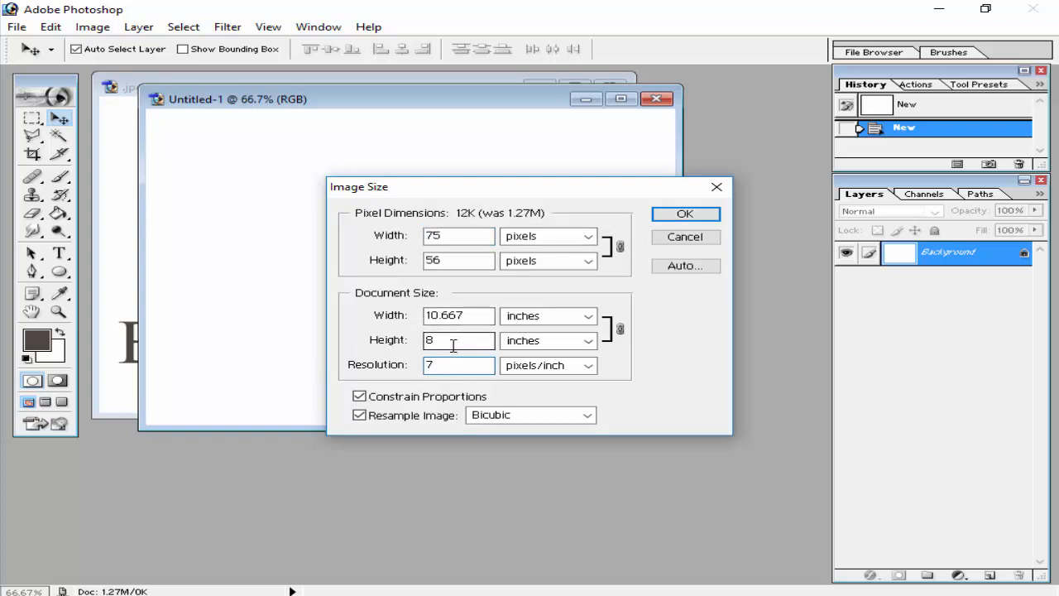
pyautogui.write('2')
pyautogui.click(666, 214)
# Move the blank document's window aside and close the finished logo image
pyautogui.moveTo(462, 105); pyautogui.dragTo(495, 149)
pyautogui.click(385, 125)
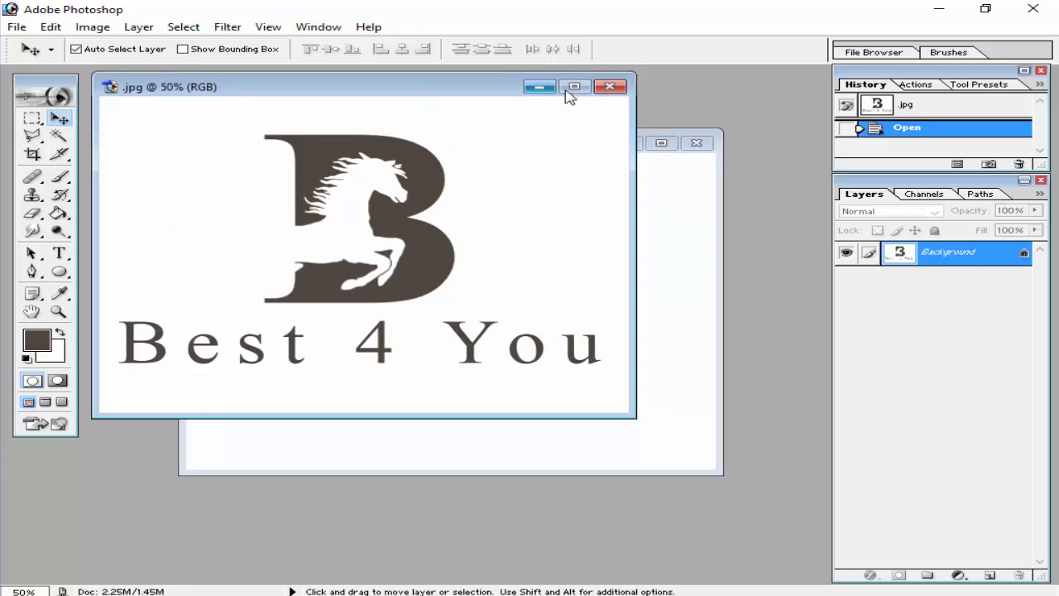
pyautogui.click(610, 86)
# Start an empty text layer near the middle of the blank canvas with the Type tool
pyautogui.click(59, 253)
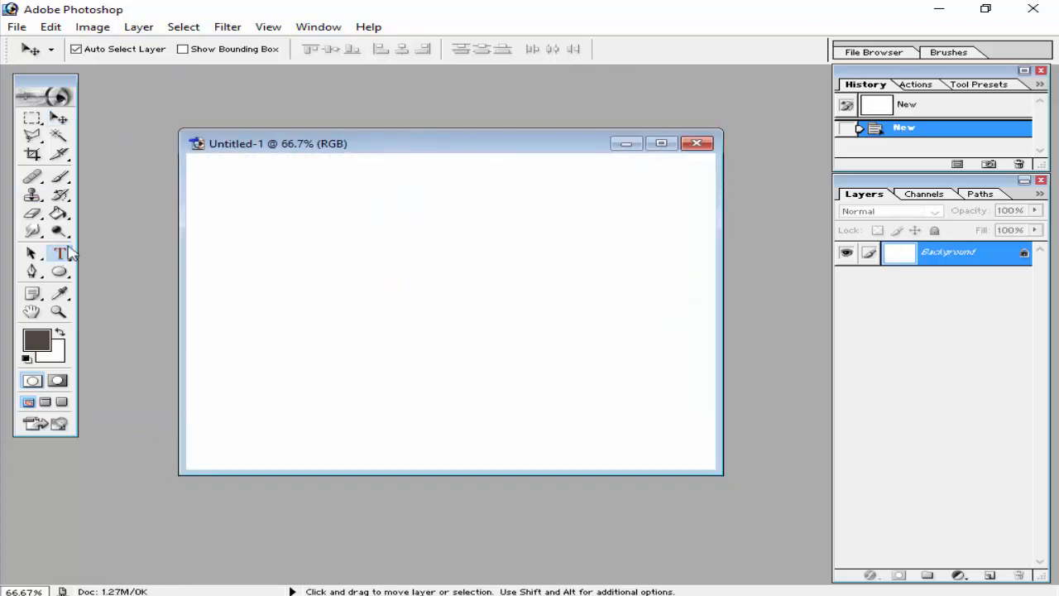
pyautogui.hotkey('ctrl', '+')
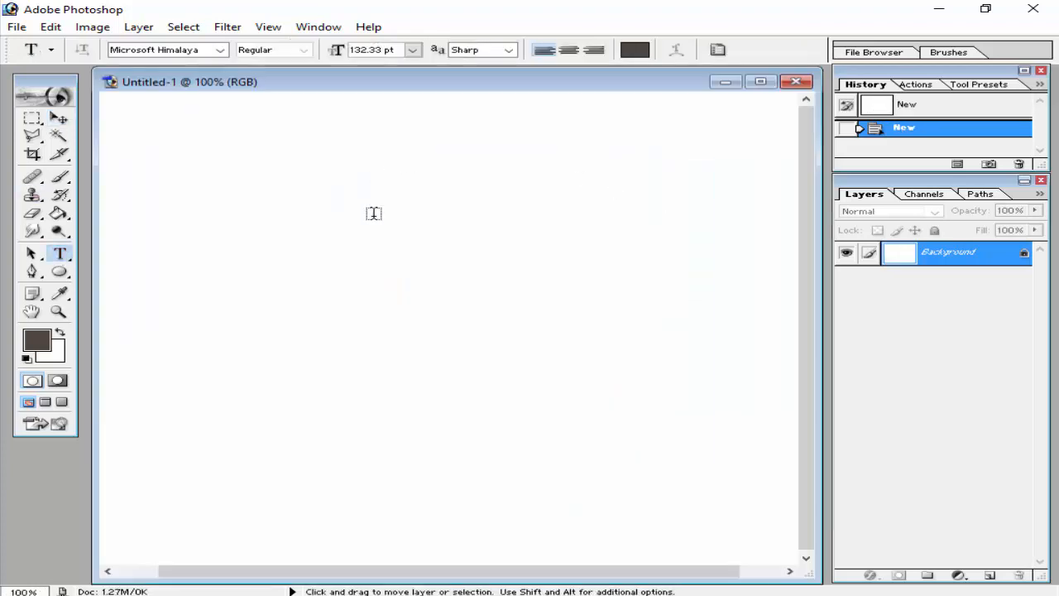
pyautogui.click(430, 253)
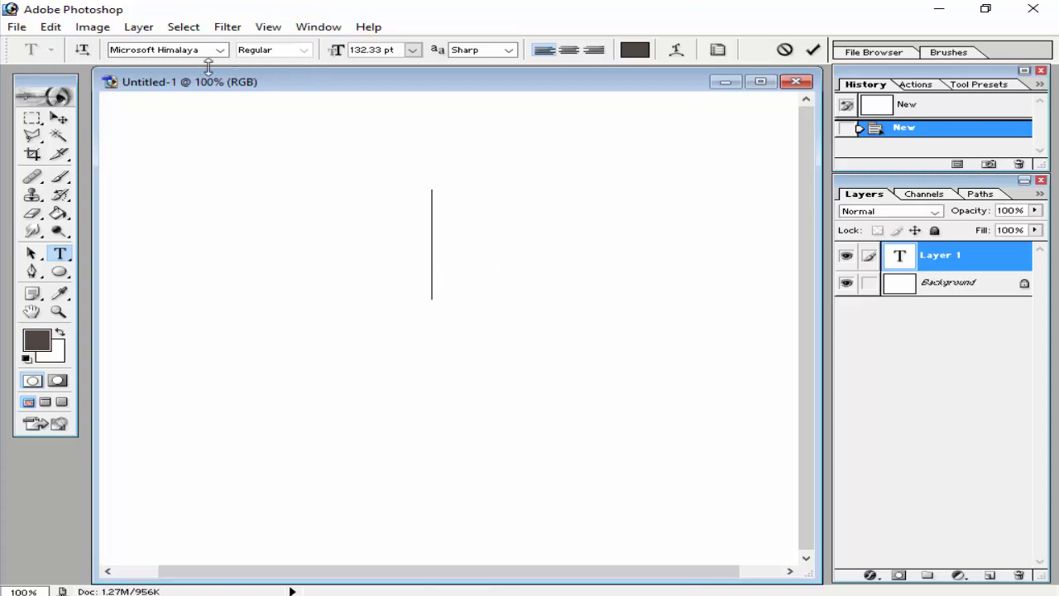
pyautogui.write('V')
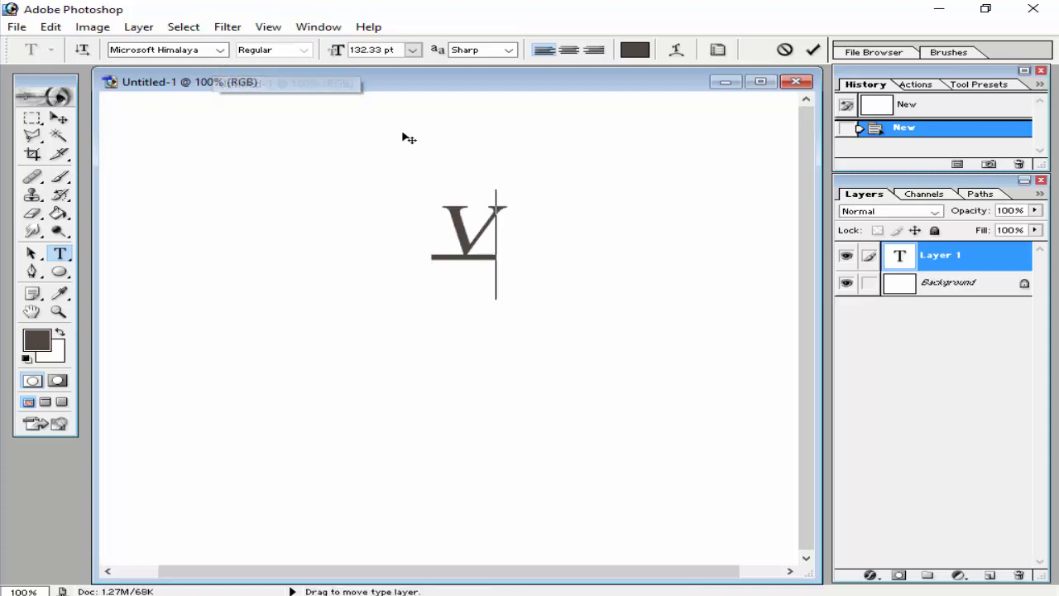
pyautogui.press('BackSpace')
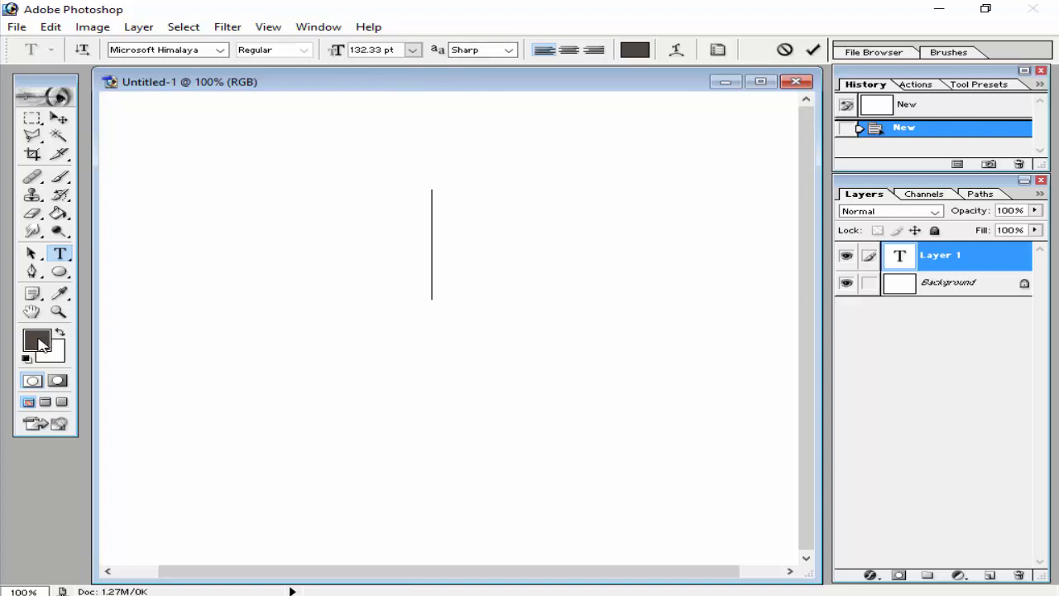
# Examine the foreground colour's hex code in the Color Picker and keep the colour
pyautogui.click(40, 343)
pyautogui.moveTo(568, 391); pyautogui.dragTo(535, 113)
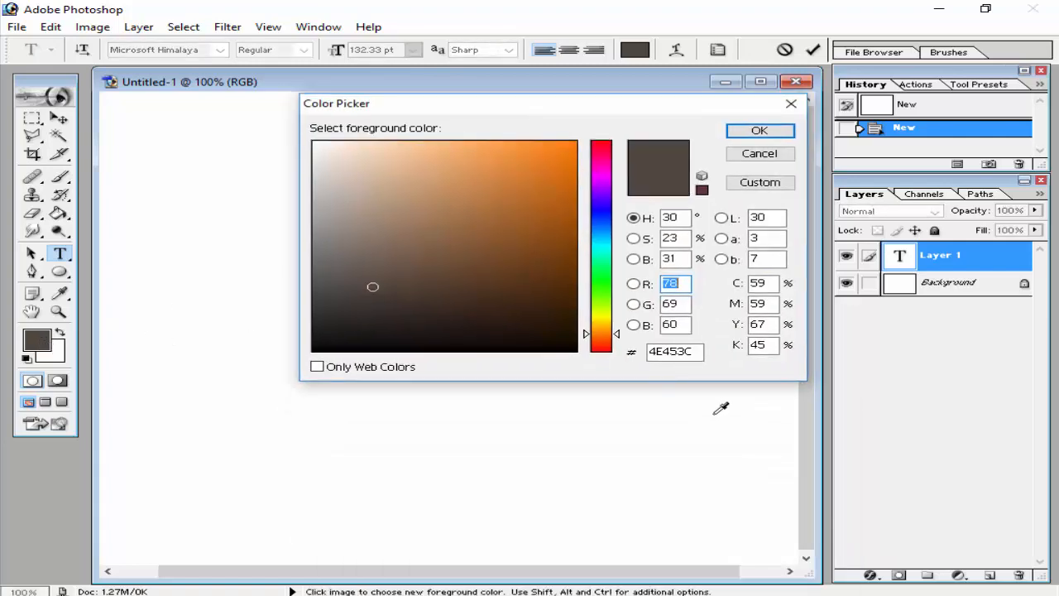
pyautogui.click(694, 353)
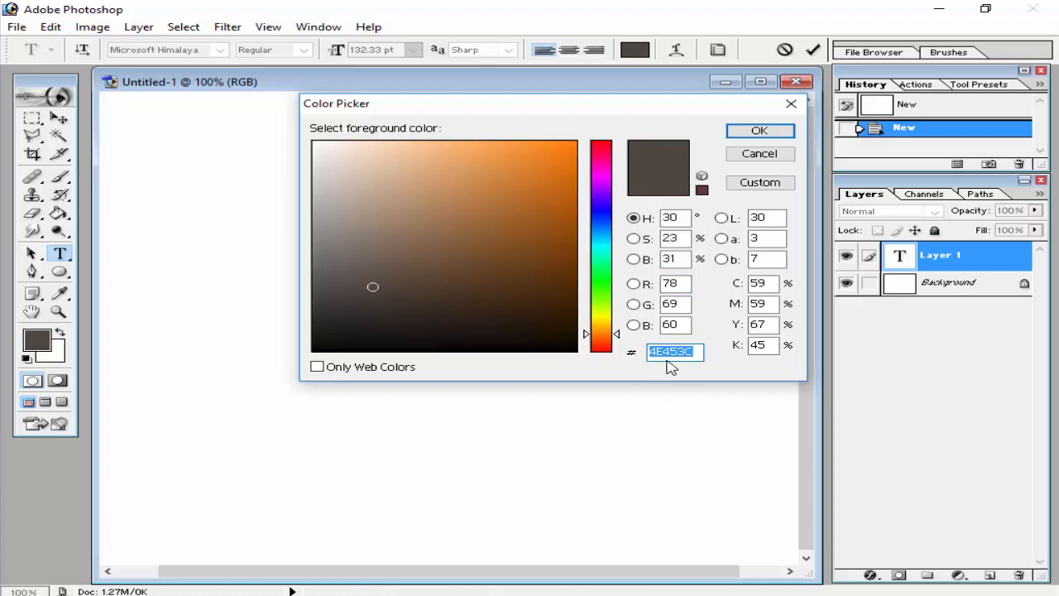
pyautogui.click(699, 355)
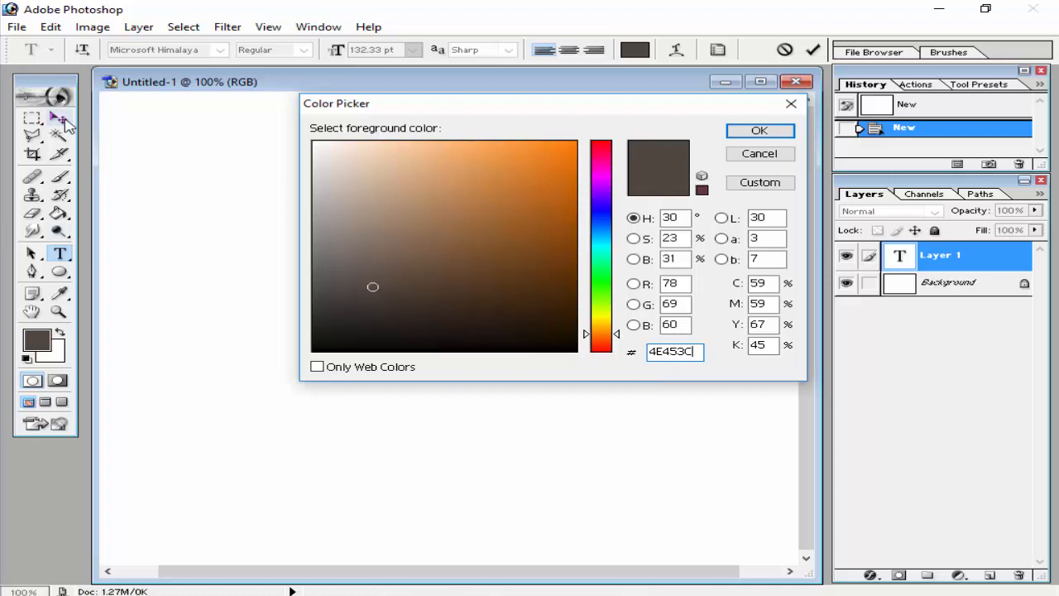
pyautogui.click(749, 131)
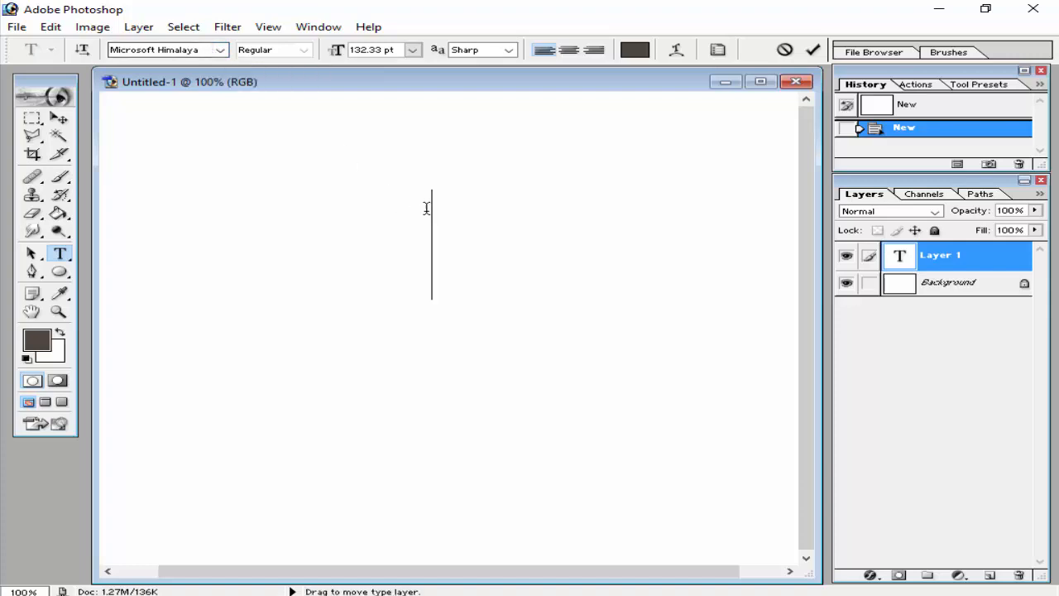
# Test the letter B on the text layer, erase it and turn off underlining in the character settings
pyautogui.write('B')
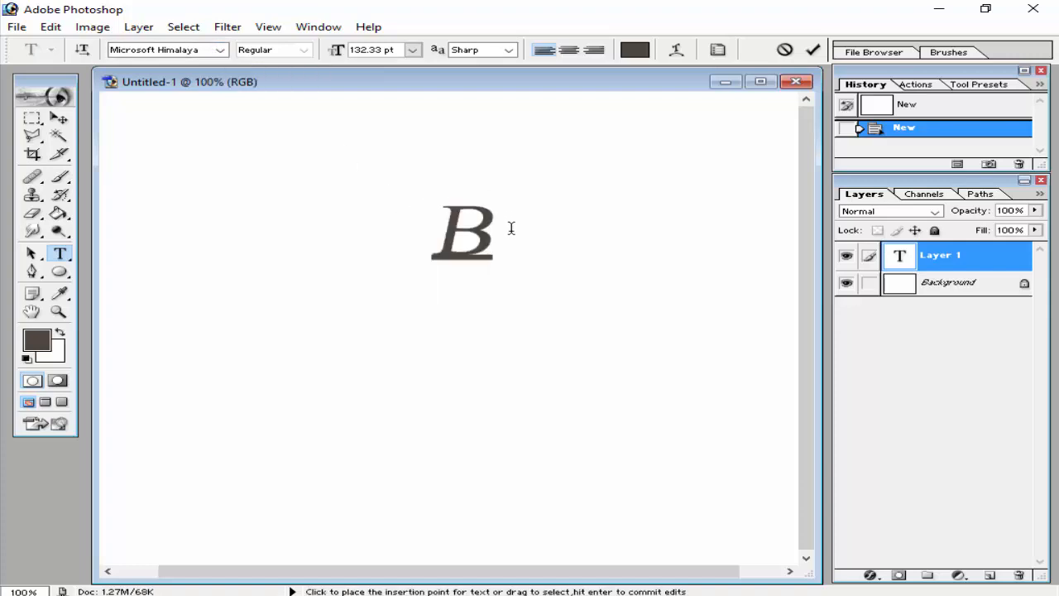
pyautogui.press('BackSpace')
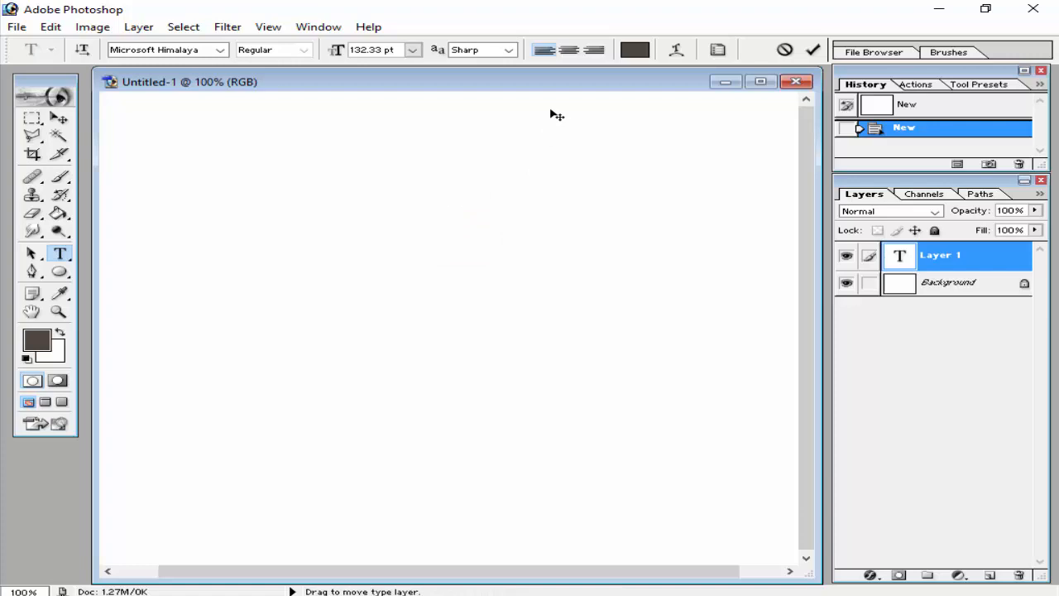
pyautogui.click(719, 50)
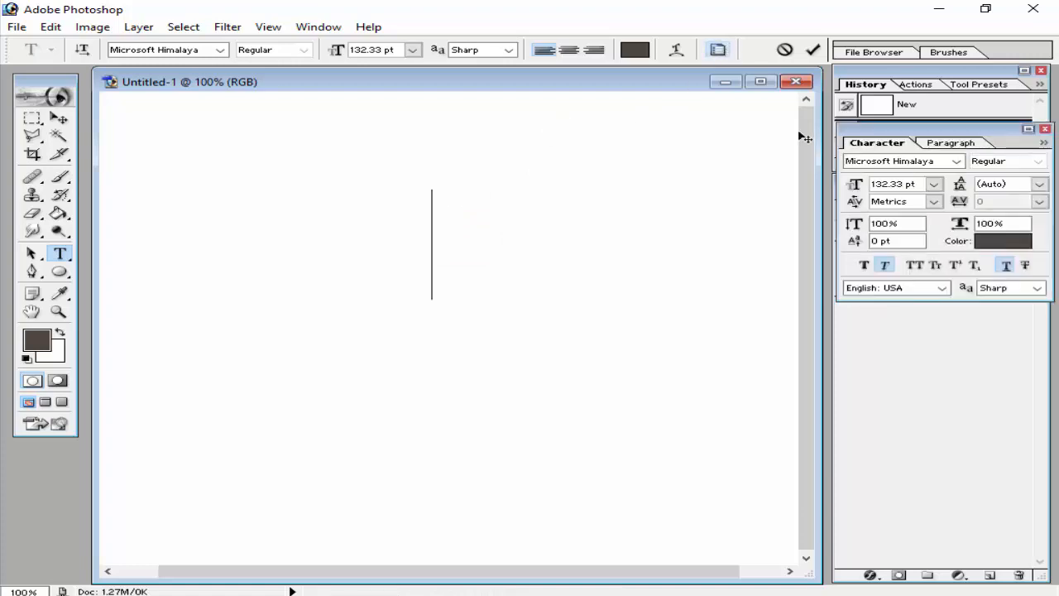
pyautogui.click(1006, 265)
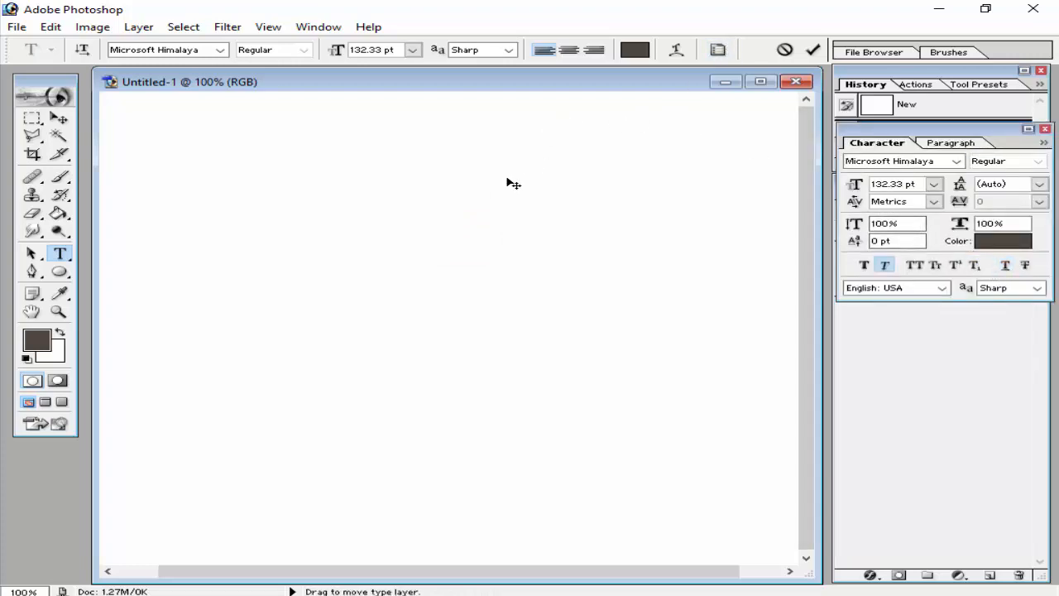
# Enter the capital letter B on the text layer and commit the text
pyautogui.write('B')
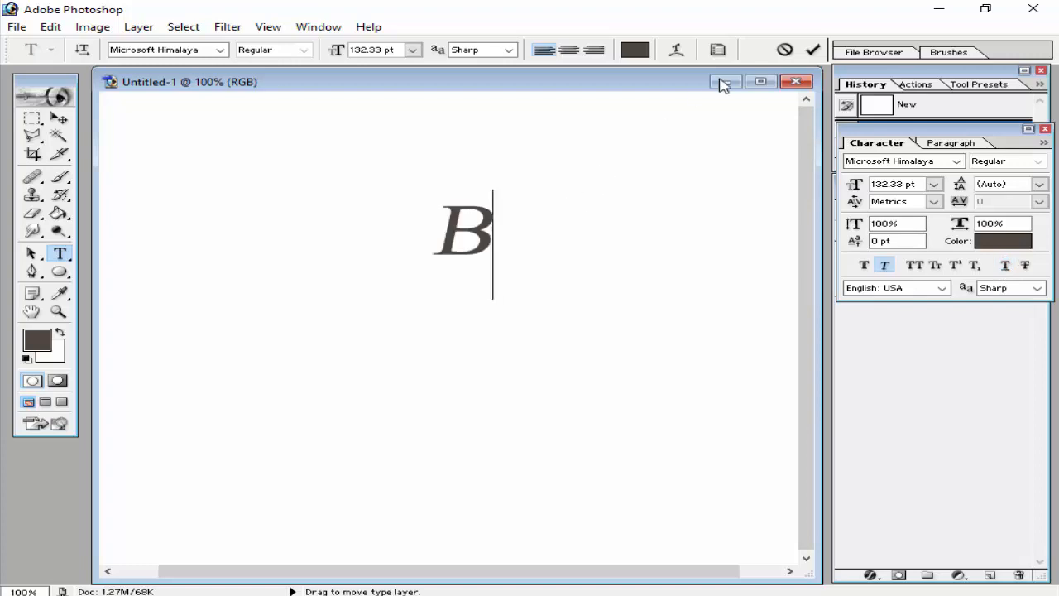
pyautogui.click(813, 50)
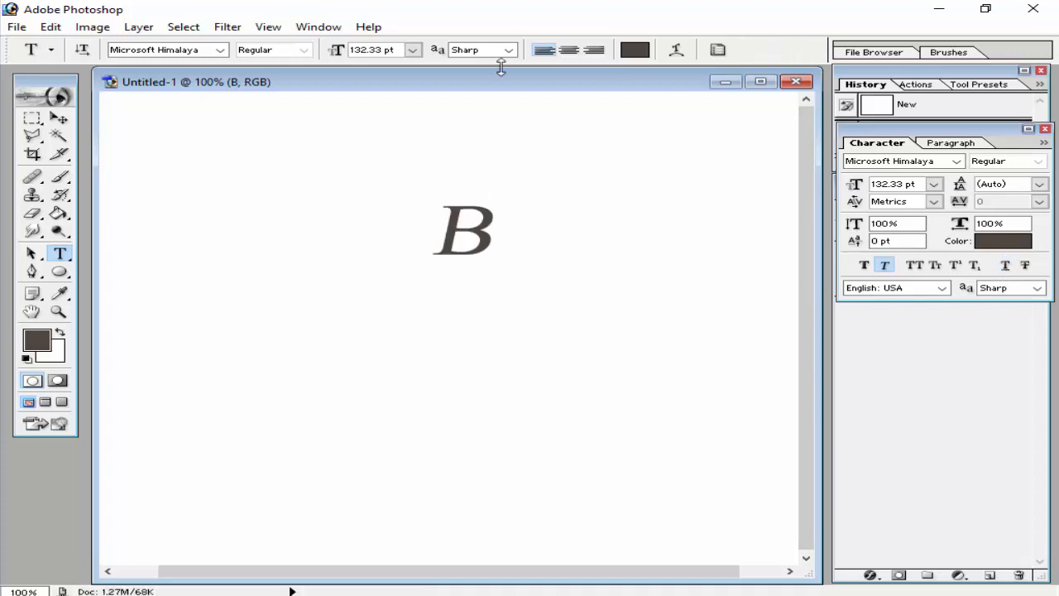
pyautogui.click(204, 50)
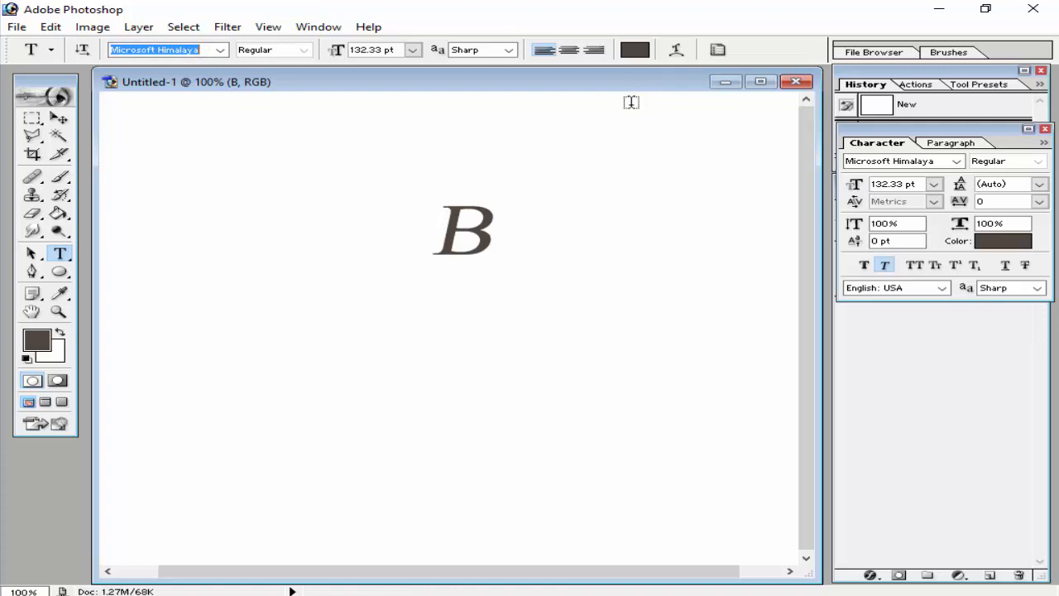
# Enlarge the letter B with Free Transform to about 518.4 pt and place it in the canvas's upper middle
pyautogui.hotkey('ctrl', 't')
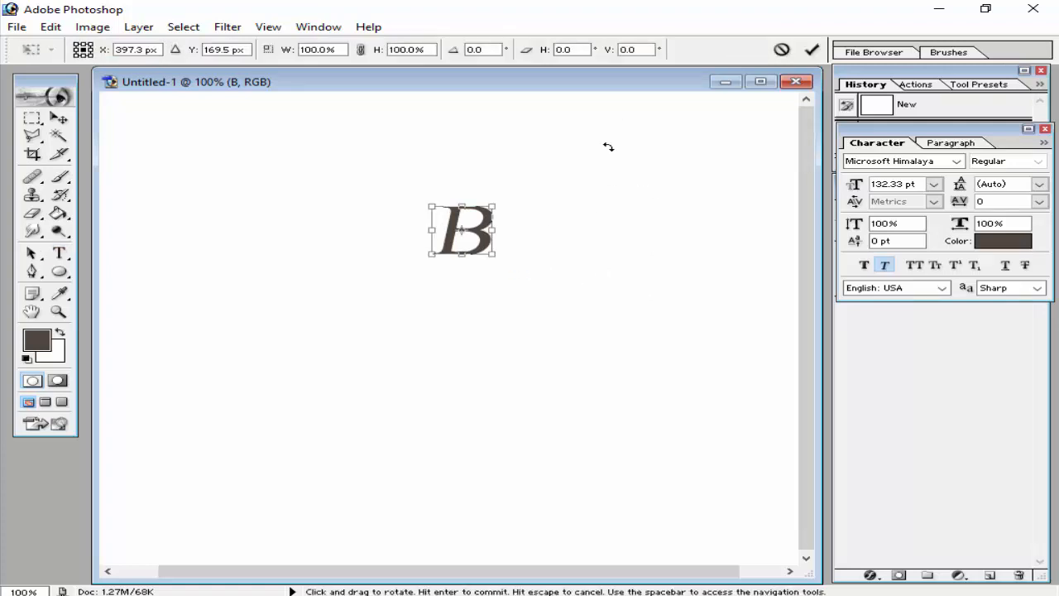
pyautogui.moveTo(496, 255); pyautogui.dragTo(599, 381)
pyautogui.hotkey('ctrl', '-')
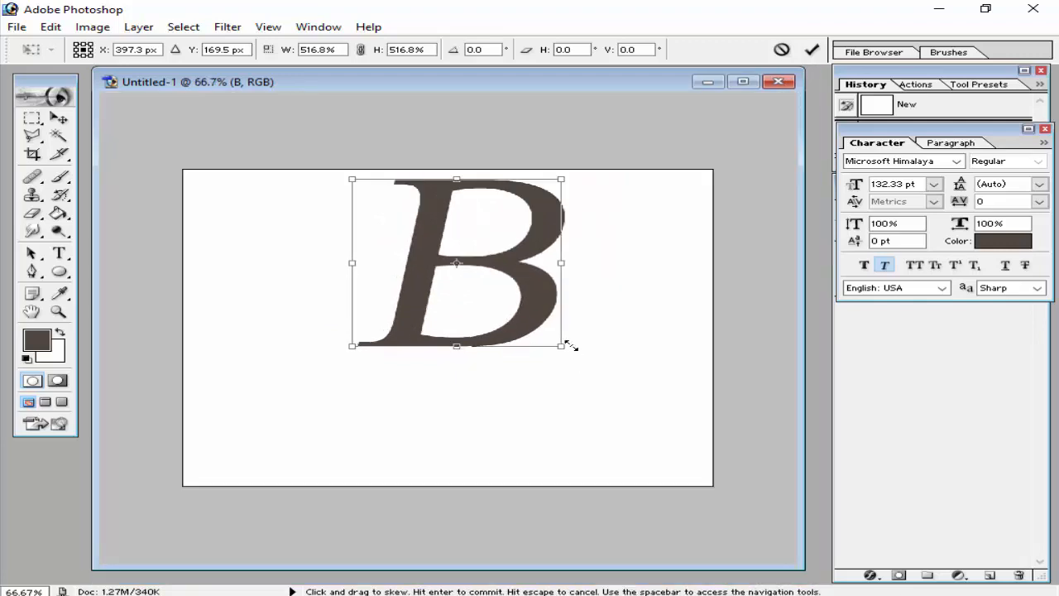
pyautogui.moveTo(506, 259); pyautogui.dragTo(477, 273)
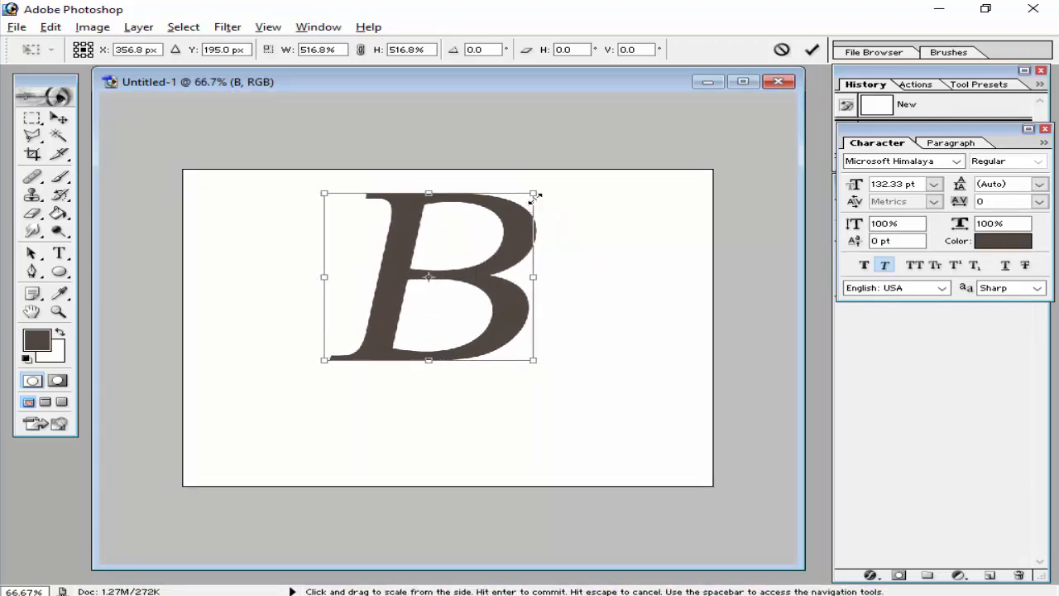
pyautogui.moveTo(536, 195); pyautogui.dragTo(516, 213)
pyautogui.click(811, 50)
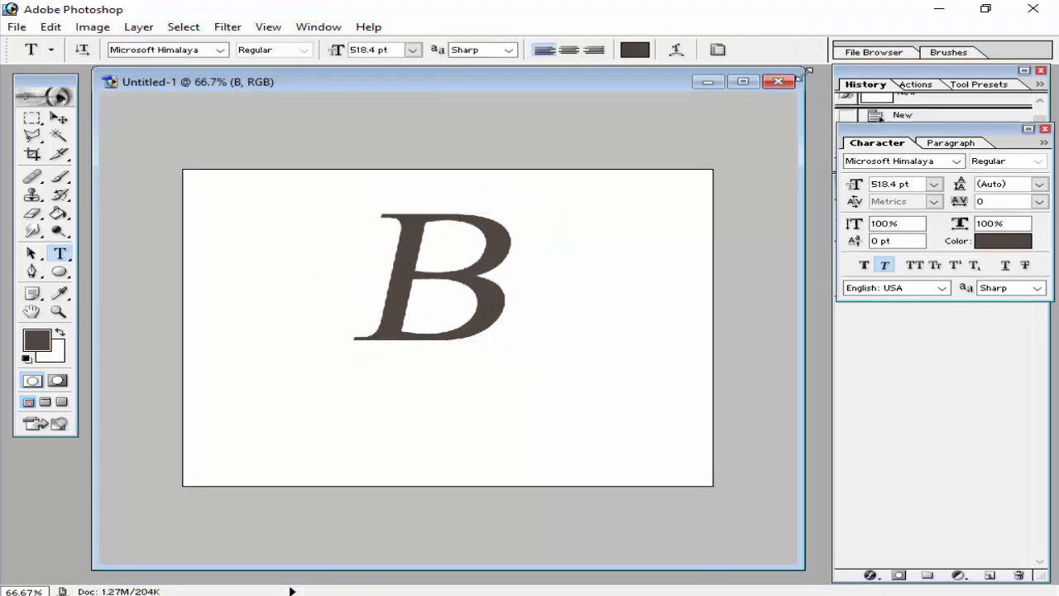
# Rasterize the letter B's type layer so it accepts Brush tool painting
pyautogui.click(968, 75)
pyautogui.click(985, 326)
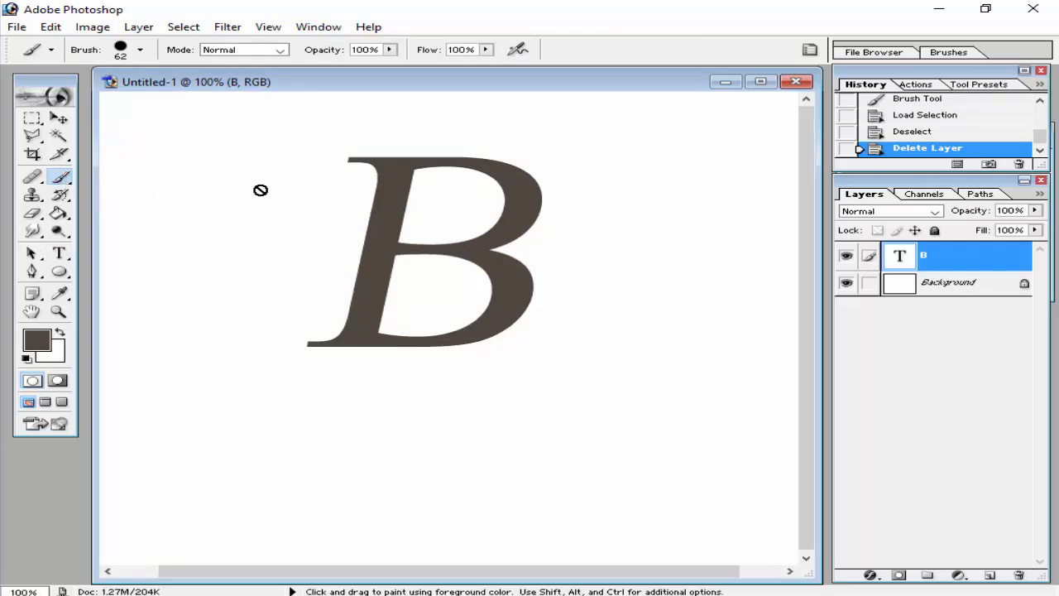
pyautogui.click(405, 184)
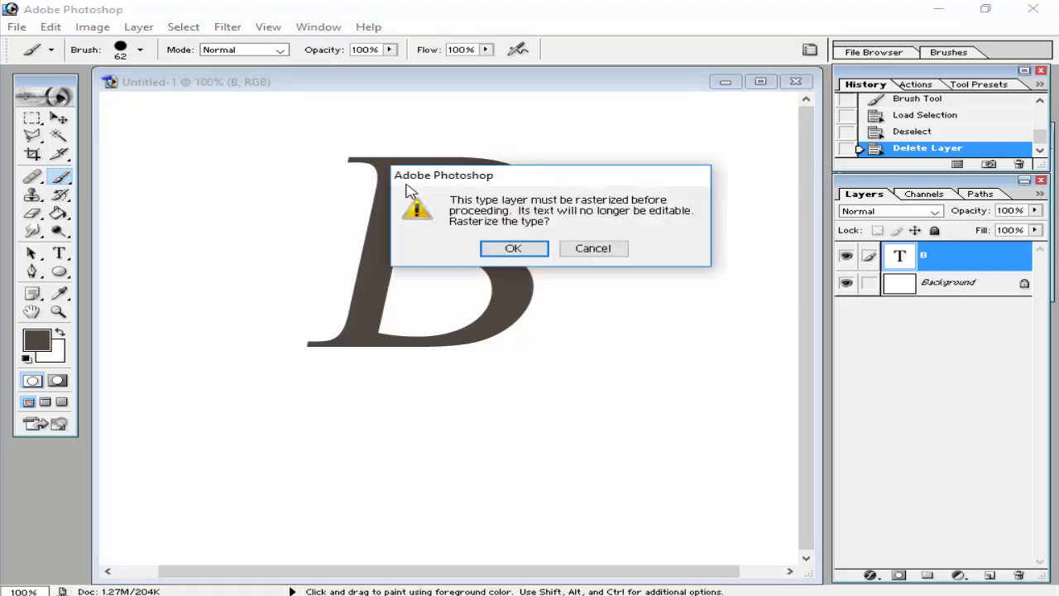
pyautogui.moveTo(546, 184); pyautogui.dragTo(485, 181)
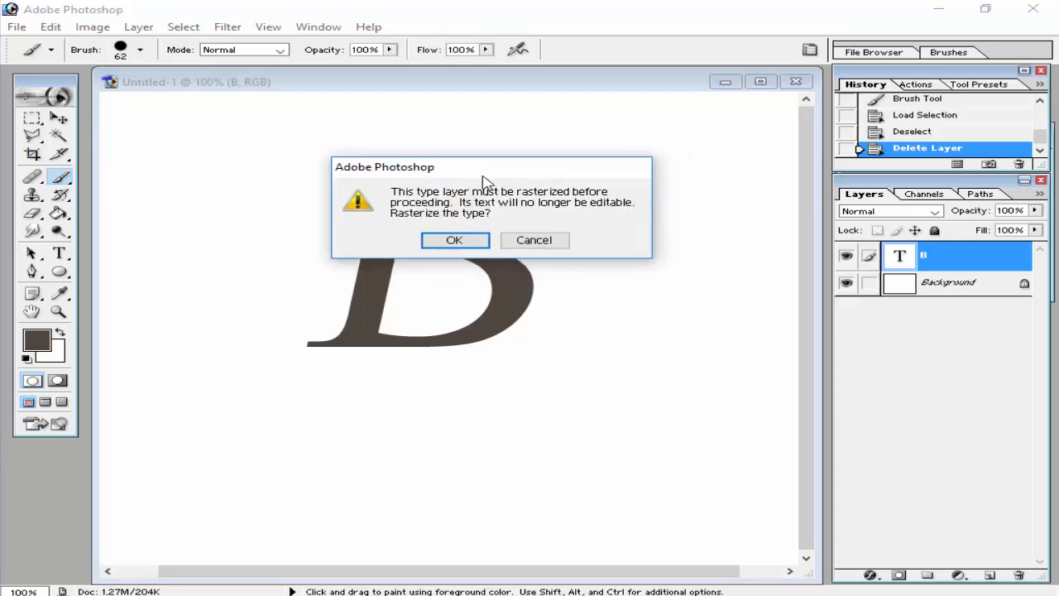
pyautogui.click(454, 240)
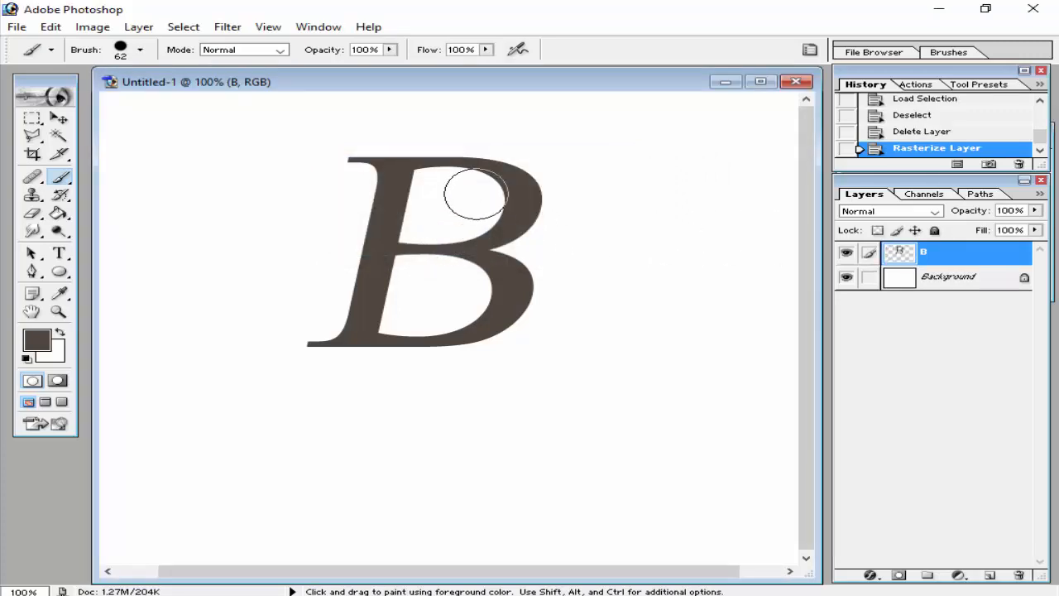
# Paint both hollow areas of the letter B solid dark brown with the 62 px brush
pyautogui.moveTo(476, 193)
pyautogui.mouseDown()
pyautogui.moveTo(430, 189)
pyautogui.moveTo(422, 225)
pyautogui.moveTo(482, 211)
pyautogui.moveTo(446, 226)
pyautogui.moveTo(416, 260)
pyautogui.moveTo(399, 312)
pyautogui.moveTo(430, 306)
pyautogui.moveTo(395, 316)
pyautogui.moveTo(462, 310)
pyautogui.moveTo(463, 277)
pyautogui.moveTo(435, 256)
pyautogui.mouseUp()
pyautogui.hotkey('ctrl', '-')
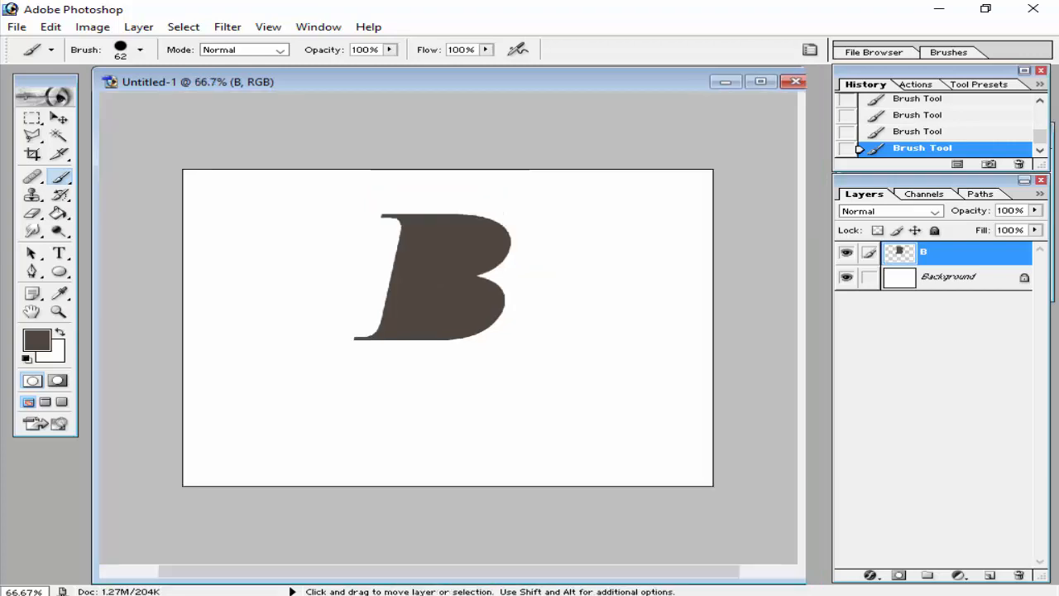
pyautogui.hotkey('ctrl', '+')
pyautogui.hotkey('ctrl', '-')
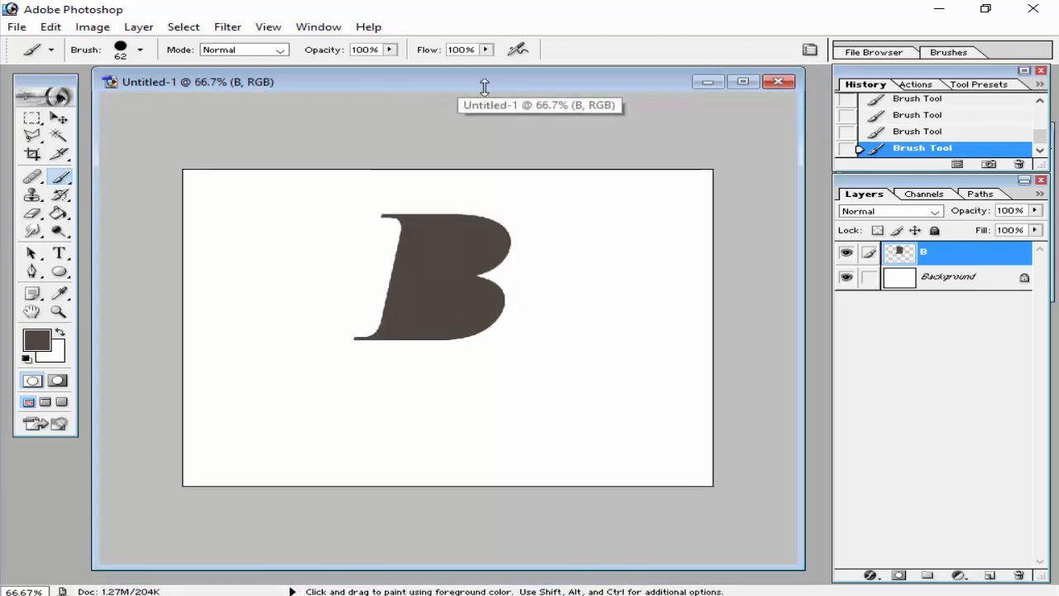
# Reposition the document window and open the Ferrari horse logo image from the logo folder
pyautogui.moveTo(479, 83)
pyautogui.mouseDown()
pyautogui.moveTo(489, 174)
pyautogui.moveTo(509, 97)
pyautogui.moveTo(472, 97)
pyautogui.mouseUp()
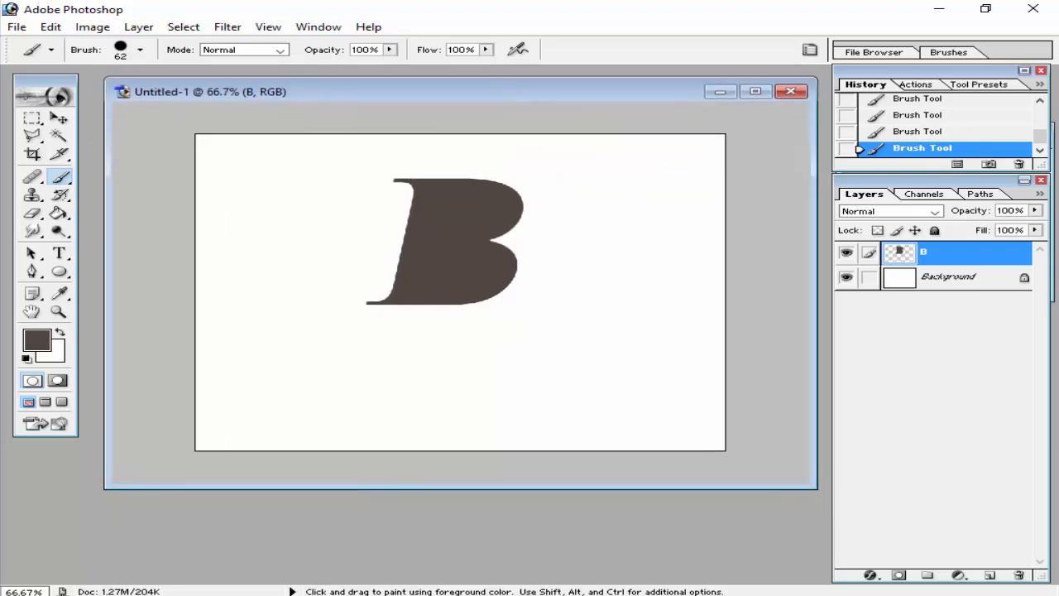
pyautogui.hotkey('ctrl', 'o')
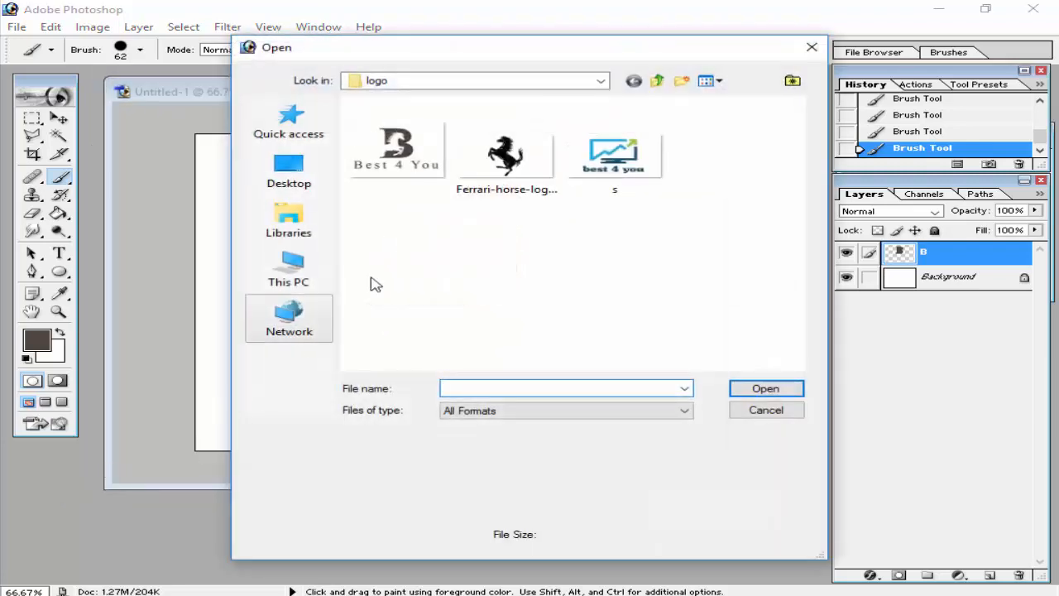
pyautogui.doubleClick(509, 169)
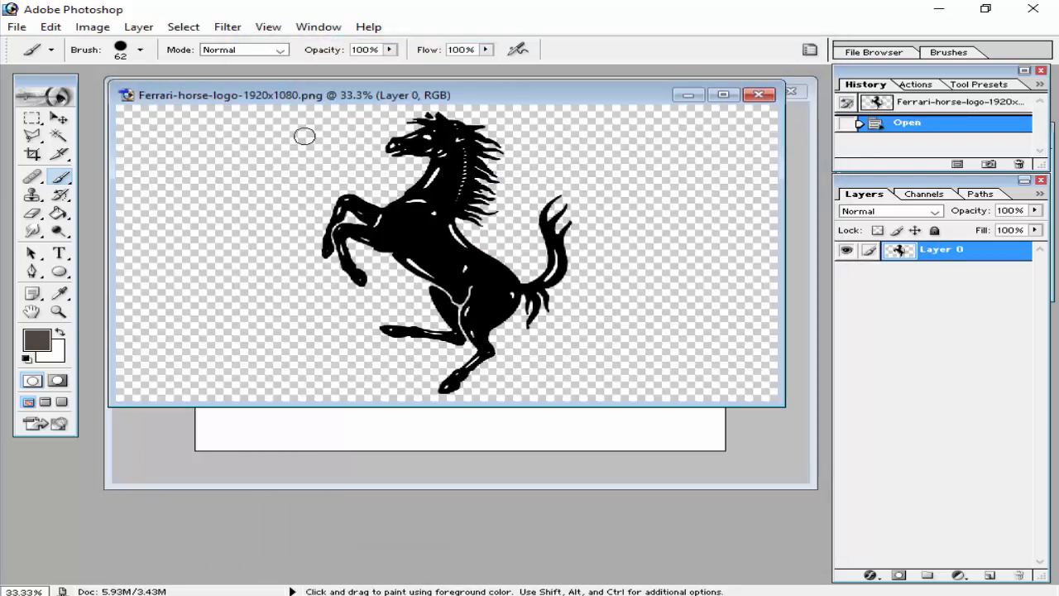
# Copy the horse into the Untitled-1 document with the Move tool and minimize the horse image's window
pyautogui.click(59, 119)
pyautogui.moveTo(459, 96); pyautogui.dragTo(815, 100)
pyautogui.moveTo(797, 274); pyautogui.dragTo(390, 303)
pyautogui.click(825, 277)
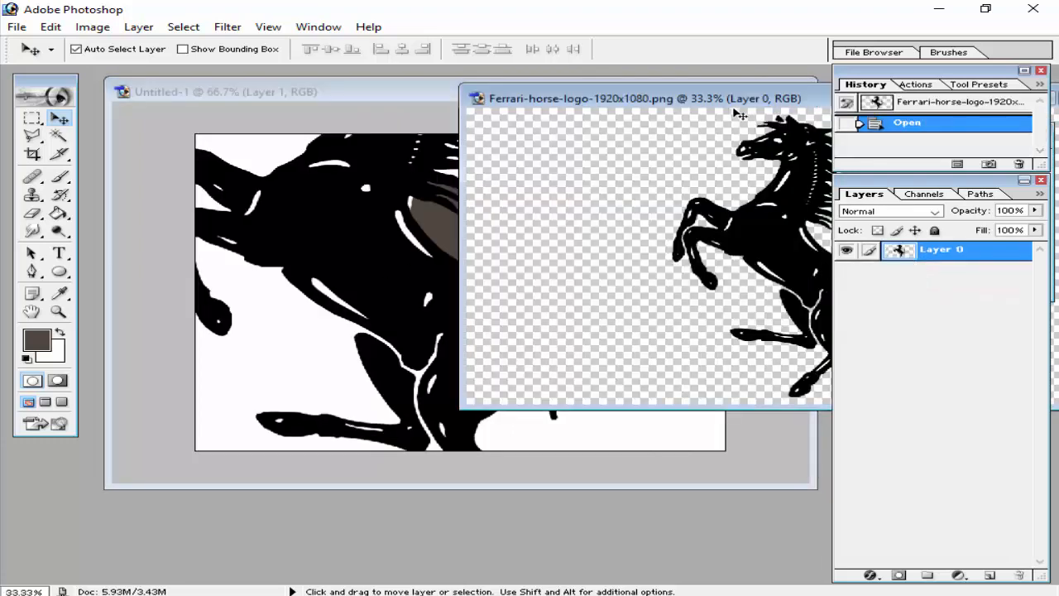
pyautogui.moveTo(689, 104); pyautogui.dragTo(418, 104)
pyautogui.click(771, 97)
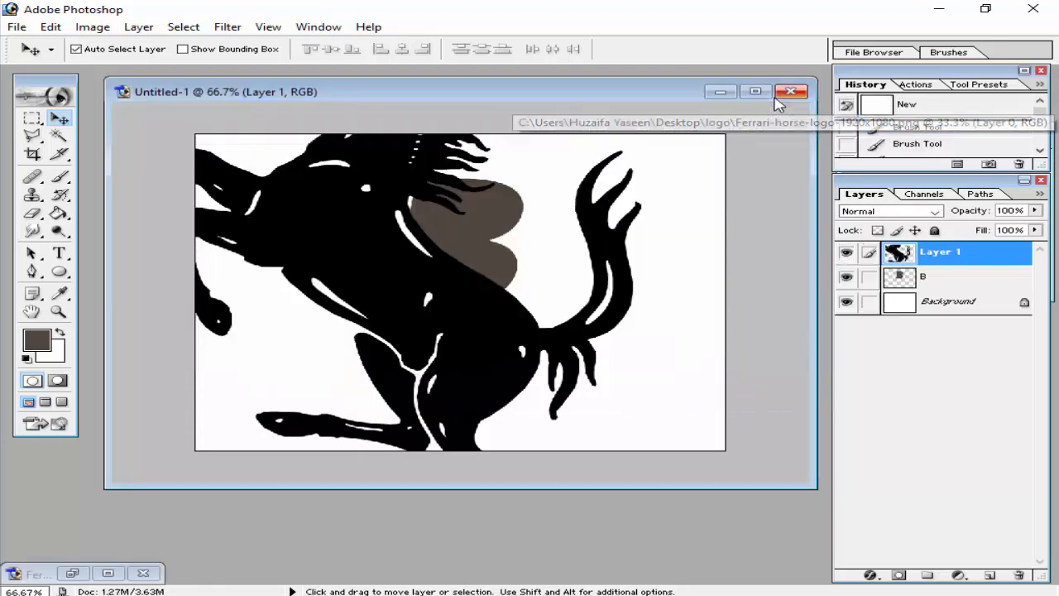
# Scale the horse layer down to about 17.4% with Free Transform and flip it horizontally
pyautogui.hotkey('ctrl', '-')
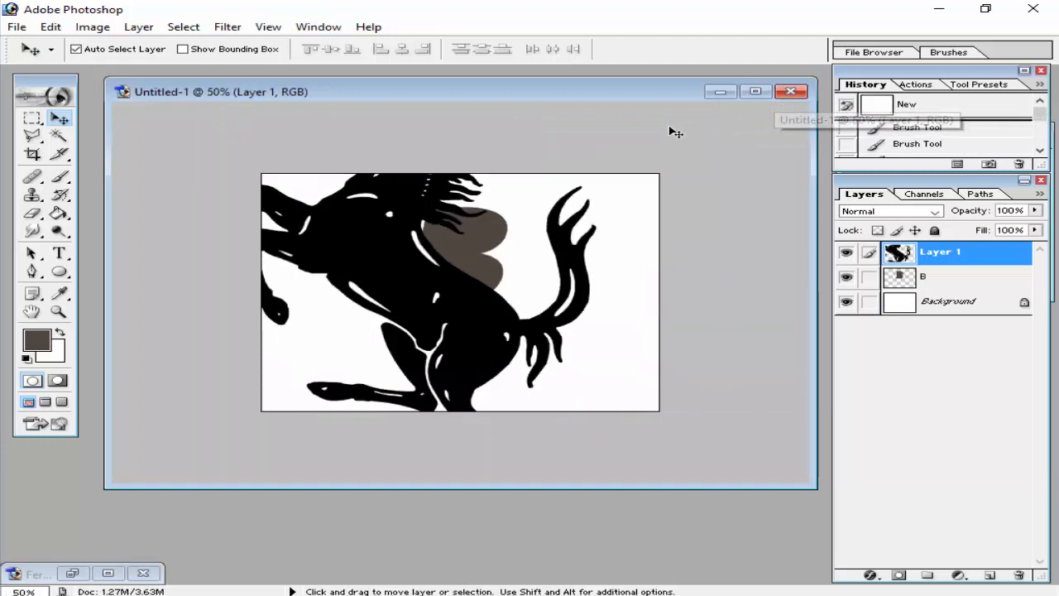
pyautogui.hotkey('ctrl', 't')
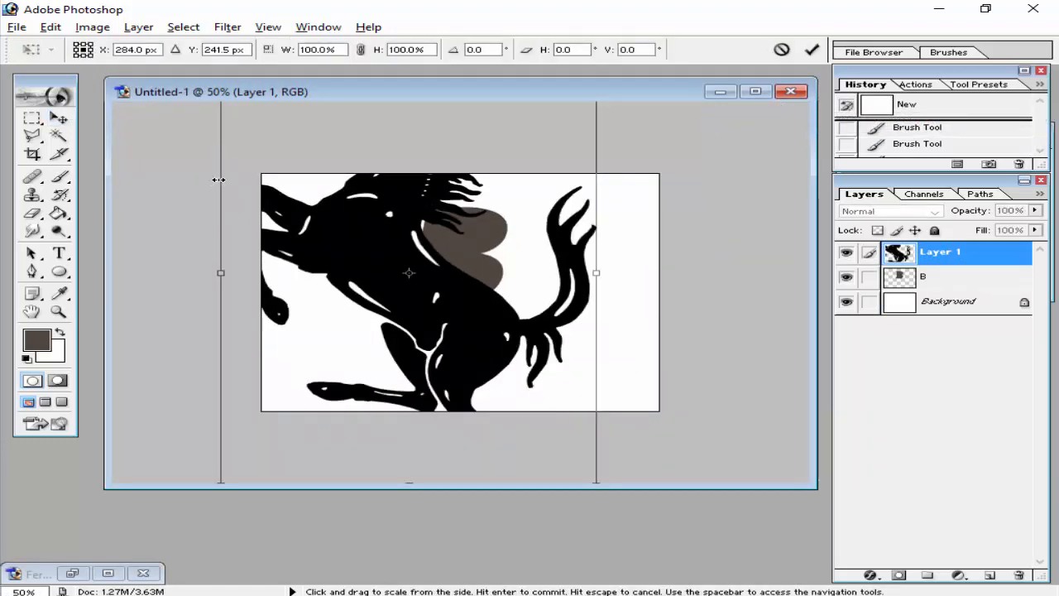
pyautogui.hotkey('ctrl', '-')
pyautogui.moveTo(301, 138); pyautogui.dragTo(403, 254)
pyautogui.hotkey('ctrl', '+')
pyautogui.hotkey('ctrl', '+')
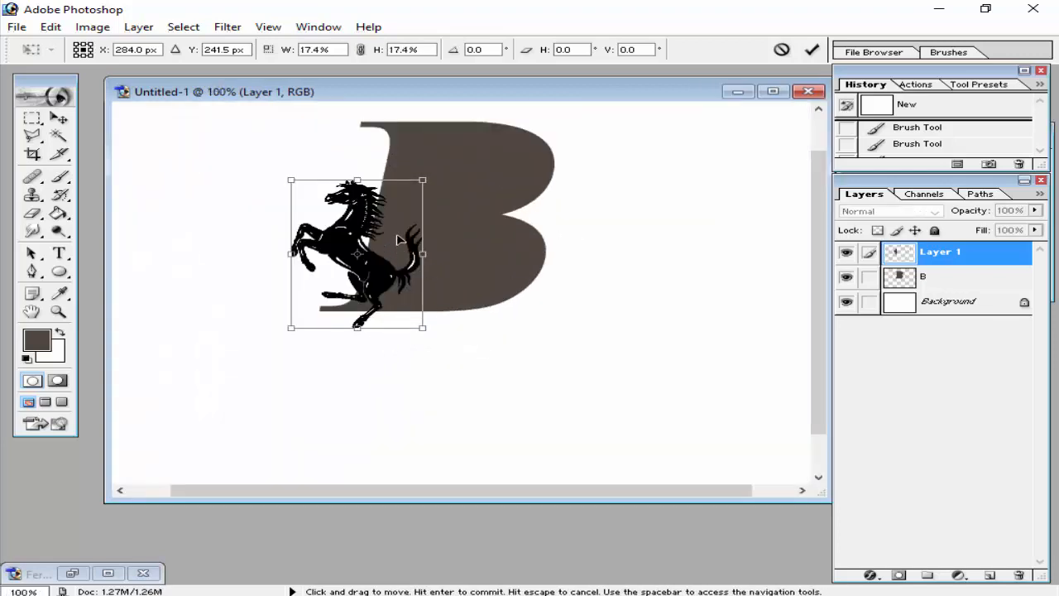
pyautogui.rightClick(397, 239)
pyautogui.click(489, 424)
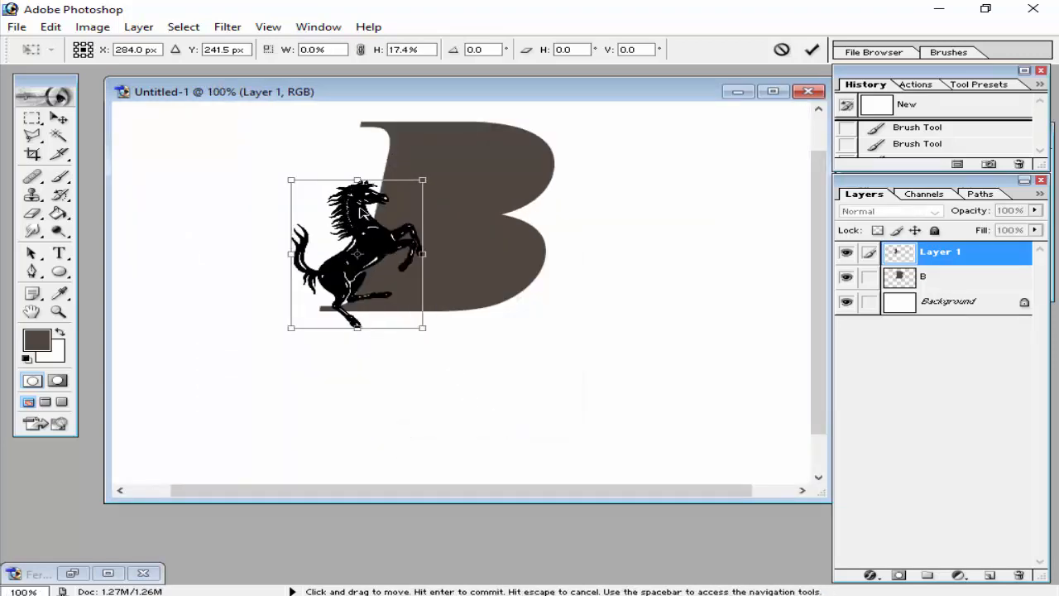
# Move the horse over the letter B's stem, rotate it about 36.2° and enlarge its width to about 24.2%
pyautogui.moveTo(362, 212); pyautogui.dragTo(387, 176)
pyautogui.moveTo(476, 130); pyautogui.dragTo(496, 190)
pyautogui.moveTo(570, 182)
pyautogui.mouseDown()
pyautogui.moveTo(582, 204)
pyautogui.moveTo(579, 194)
pyautogui.mouseUp()
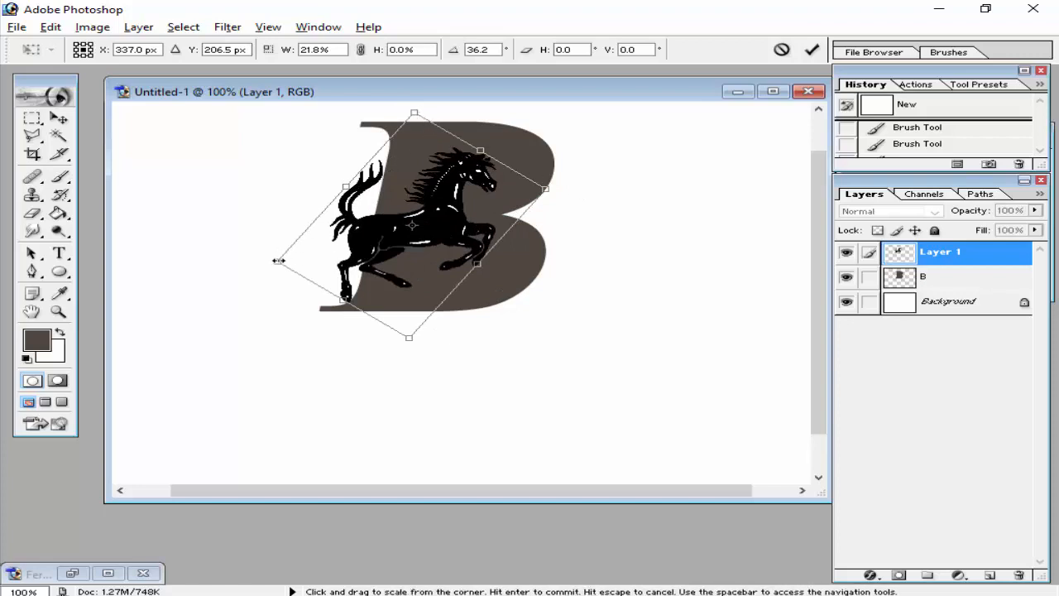
pyautogui.moveTo(278, 261); pyautogui.dragTo(264, 264)
pyautogui.moveTo(382, 254); pyautogui.dragTo(360, 252)
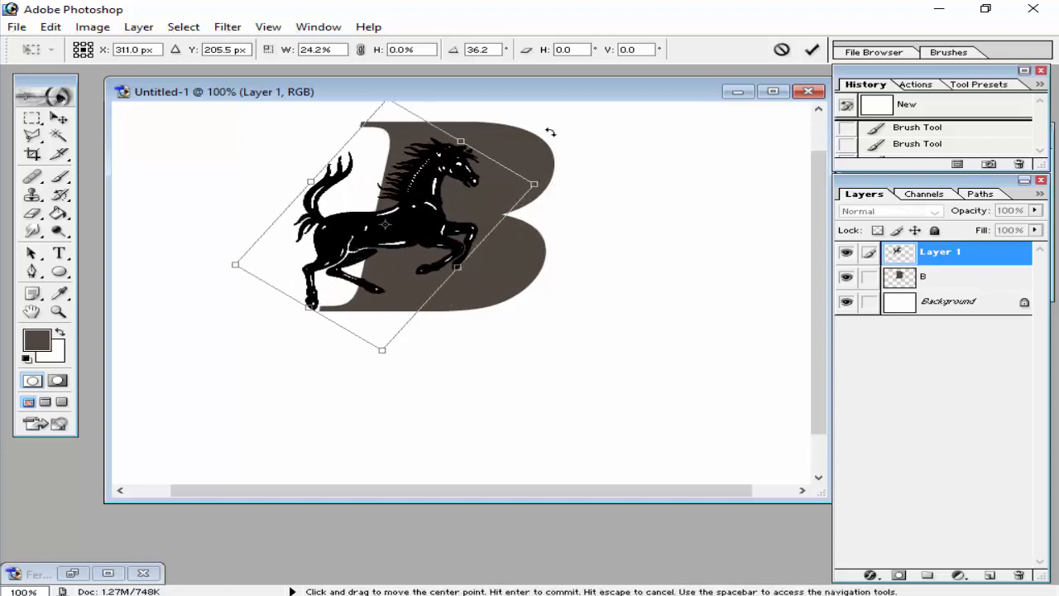
# Set the horse's rotation to about 40.5°, rest its hind hoof on the B's lower serif and apply the transform
pyautogui.moveTo(579, 179); pyautogui.dragTo(551, 211)
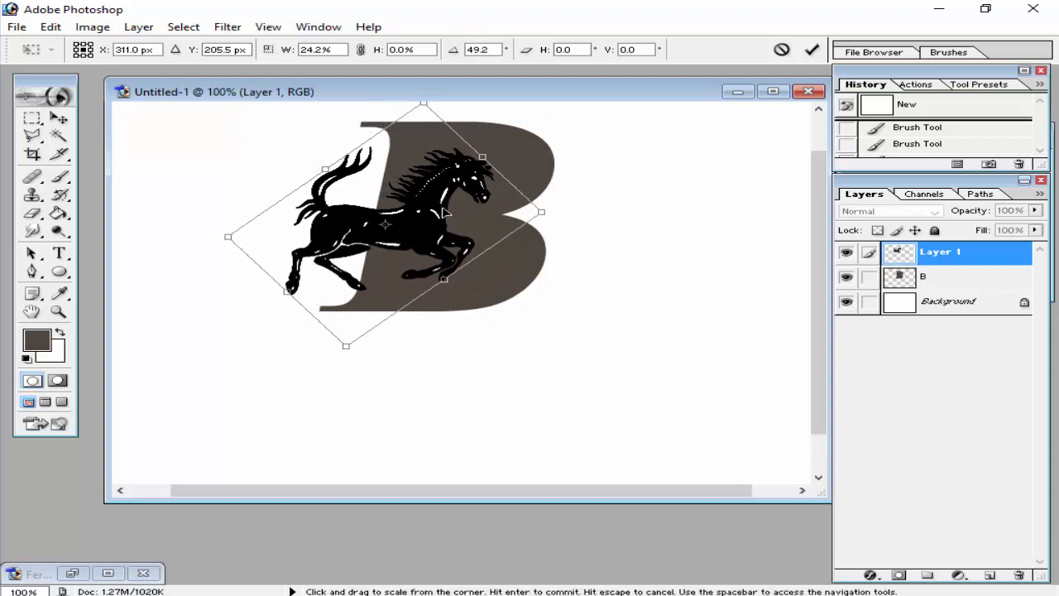
pyautogui.moveTo(428, 211); pyautogui.dragTo(436, 205)
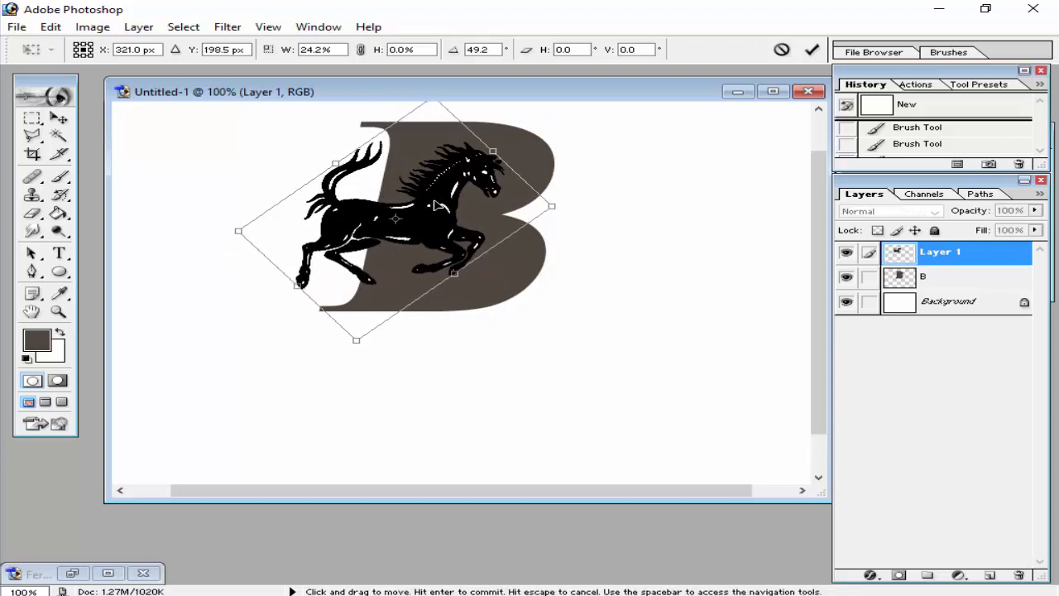
pyautogui.moveTo(437, 205); pyautogui.dragTo(442, 205)
pyautogui.hotkey('ctrl', '-')
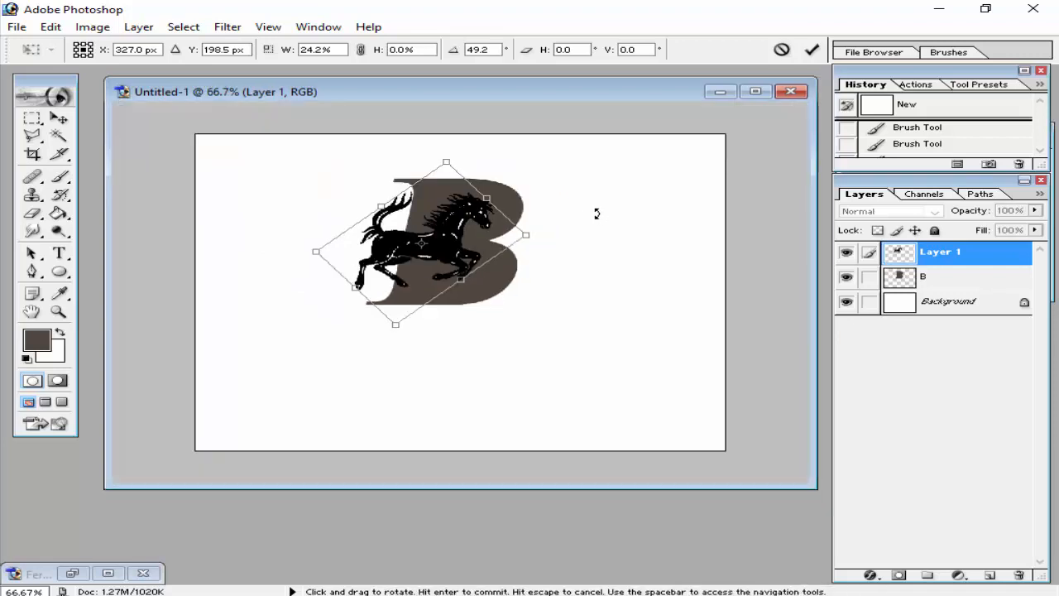
pyautogui.moveTo(580, 222); pyautogui.dragTo(555, 225)
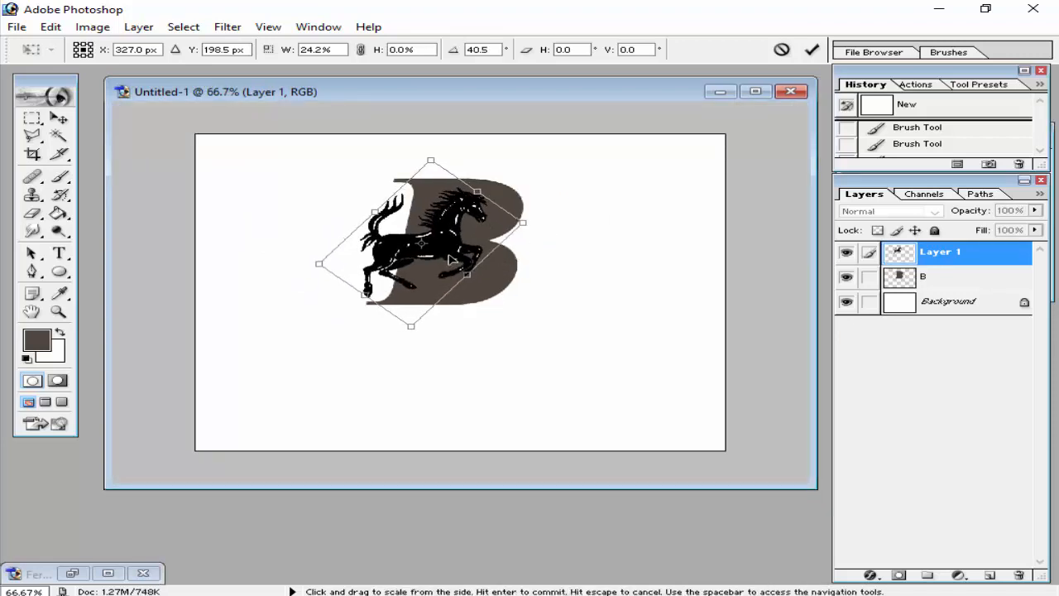
pyautogui.moveTo(443, 261); pyautogui.dragTo(451, 258)
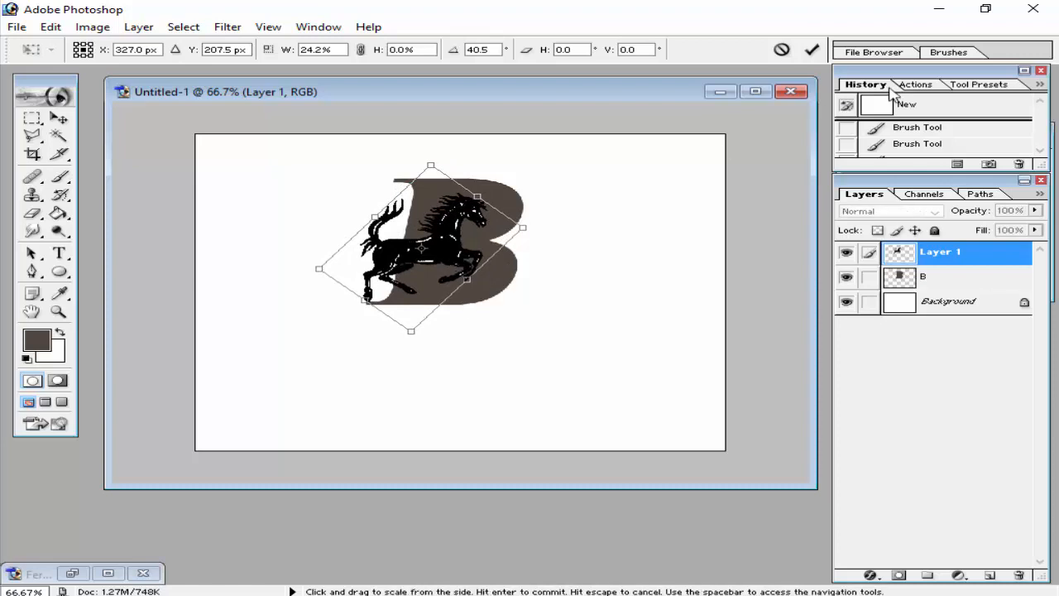
pyautogui.click(812, 49)
# Erase the bottom of the horse's rear hind hoof just above the B's lower serif with a 5 px Eraser brush
pyautogui.hotkey('ctrl', '-')
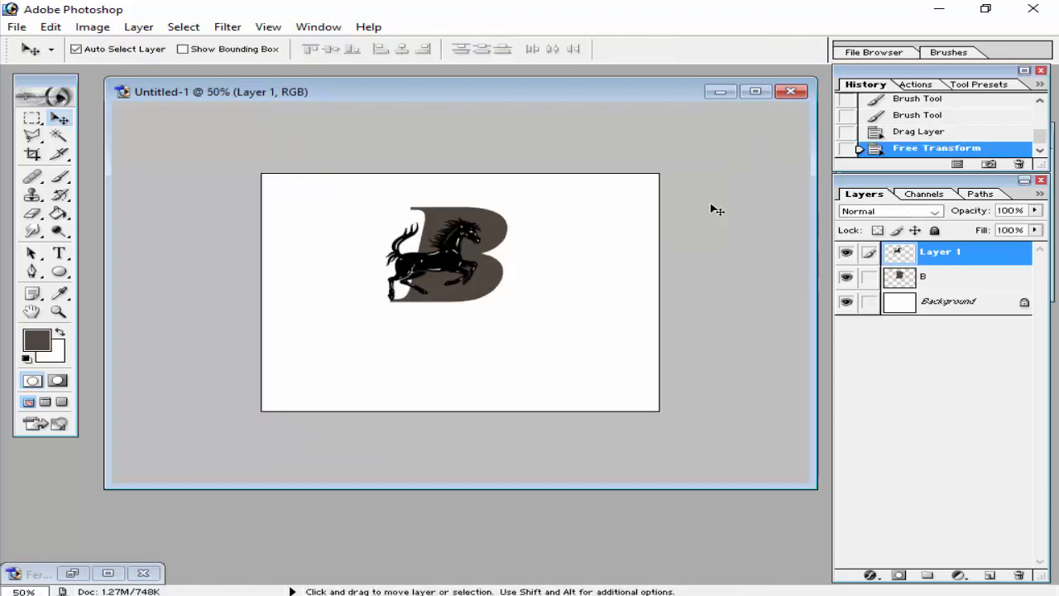
pyautogui.hotkey('ctrl', '+')
pyautogui.hotkey('ctrl', '+')
pyautogui.hotkey('ctrl', '+')
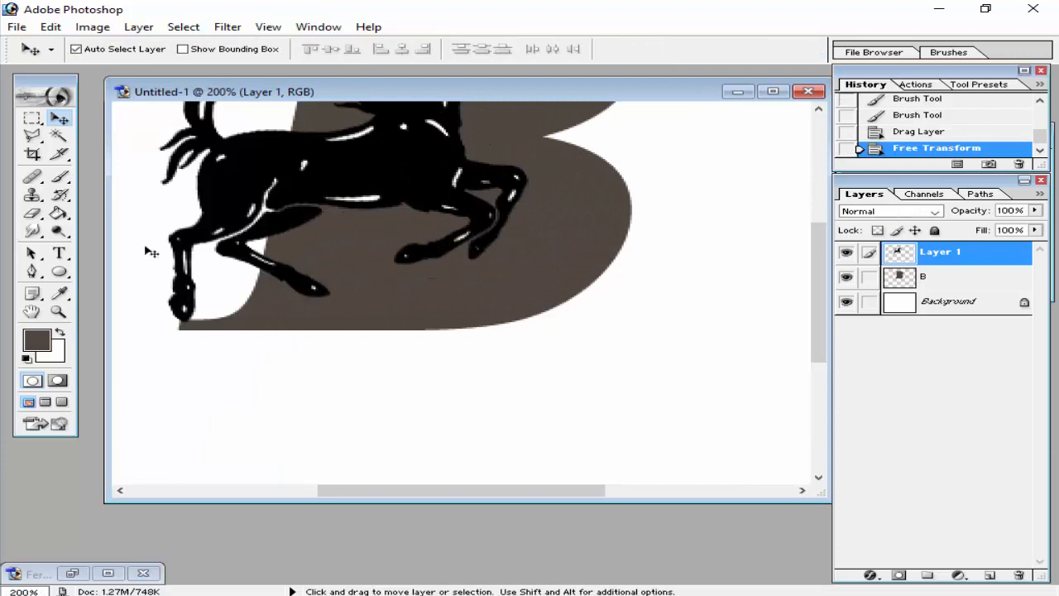
pyautogui.click(32, 213)
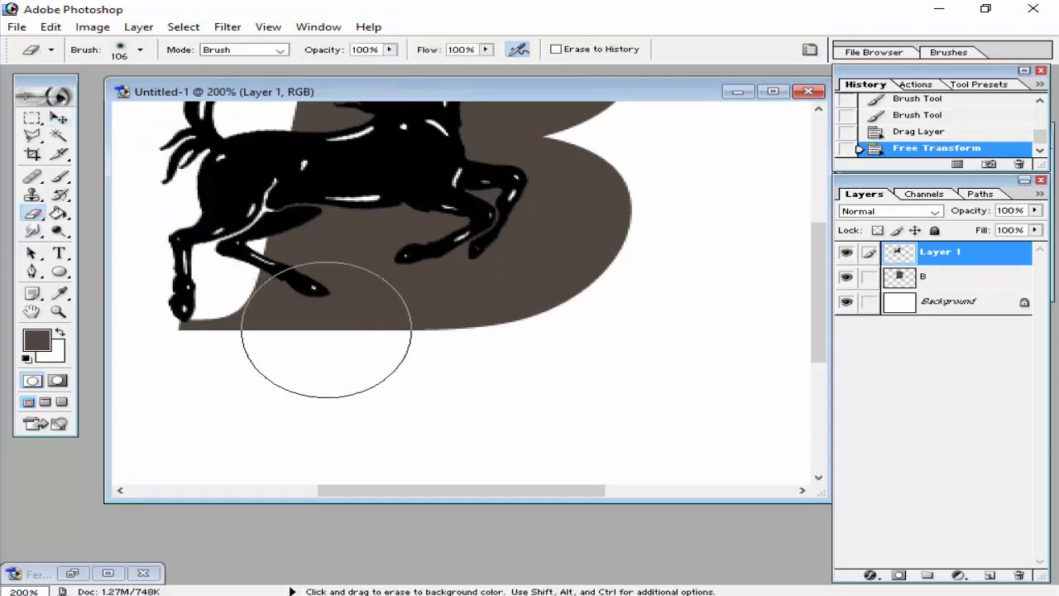
pyautogui.moveTo(177, 343); pyautogui.dragTo(189, 350)
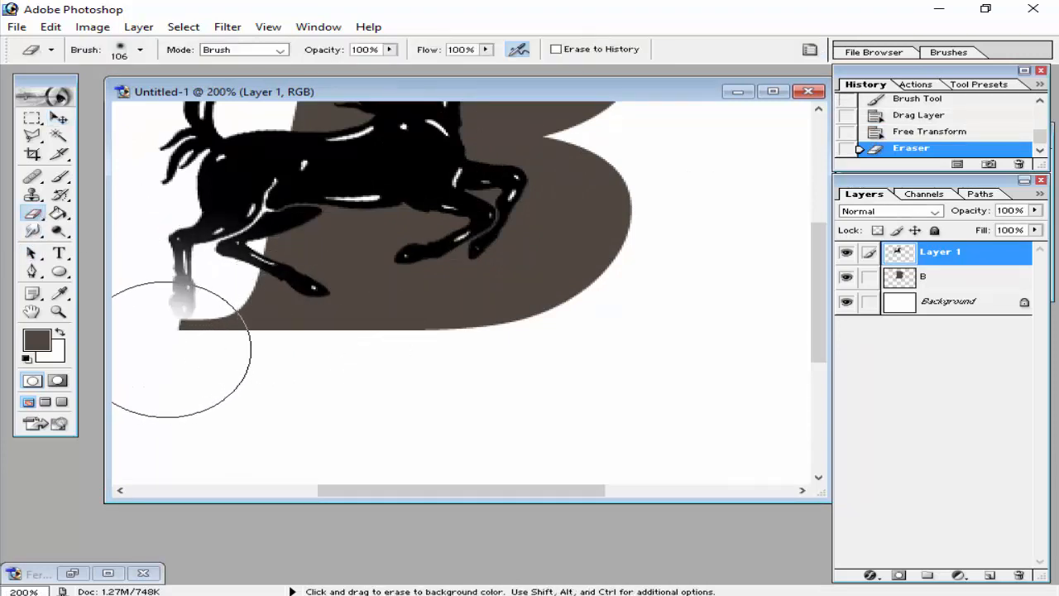
pyautogui.hotkey('ctrl', 'z')
pyautogui.rightClick(441, 286)
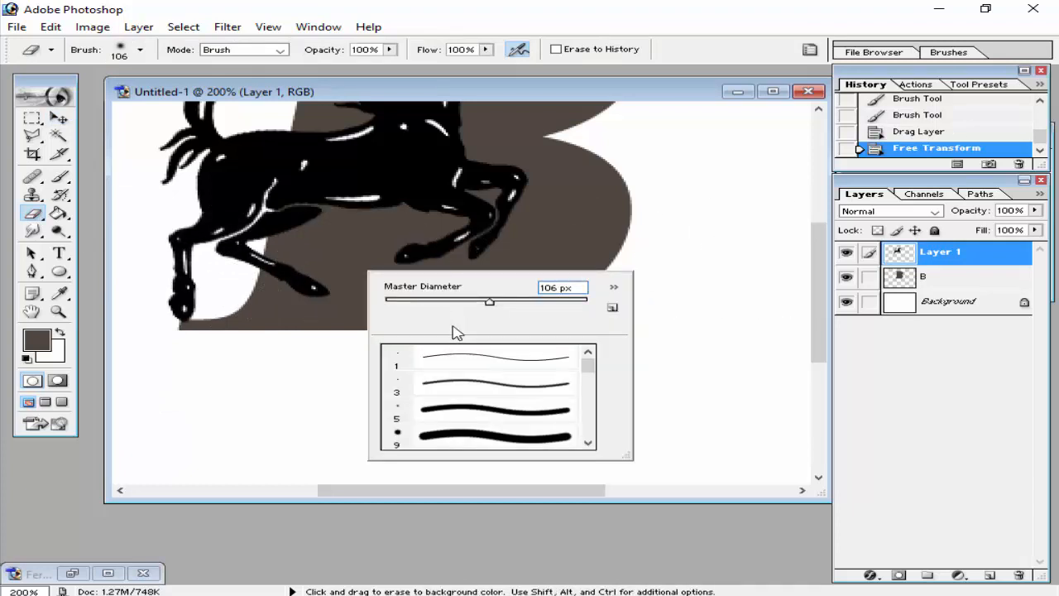
pyautogui.doubleClick(457, 408)
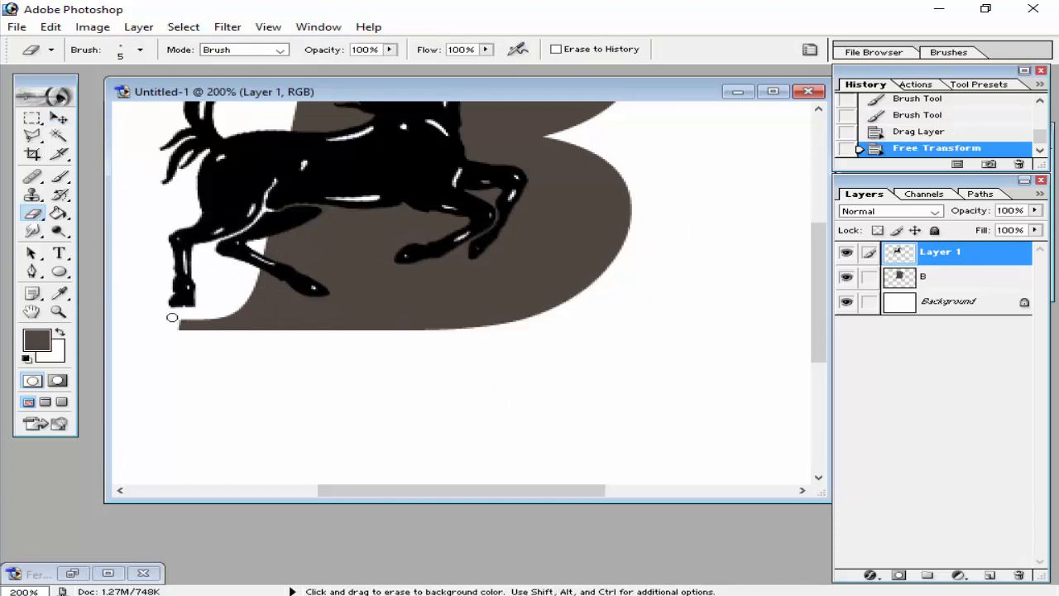
pyautogui.moveTo(172, 317); pyautogui.dragTo(198, 319)
pyautogui.hotkey('ctrl', '-')
pyautogui.hotkey('ctrl', '+')
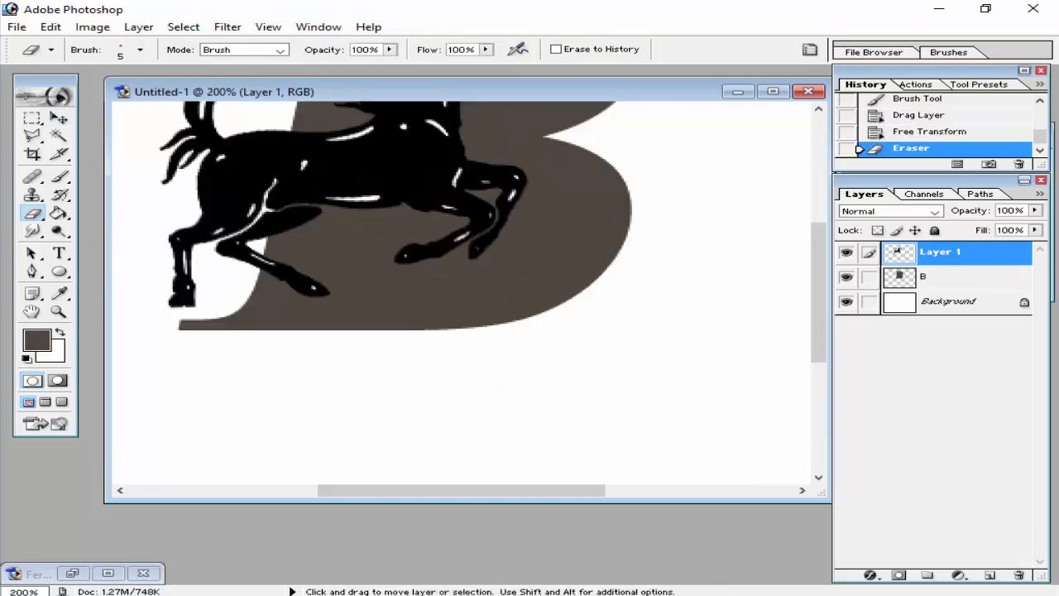
pyautogui.hotkey('ctrl', '-')
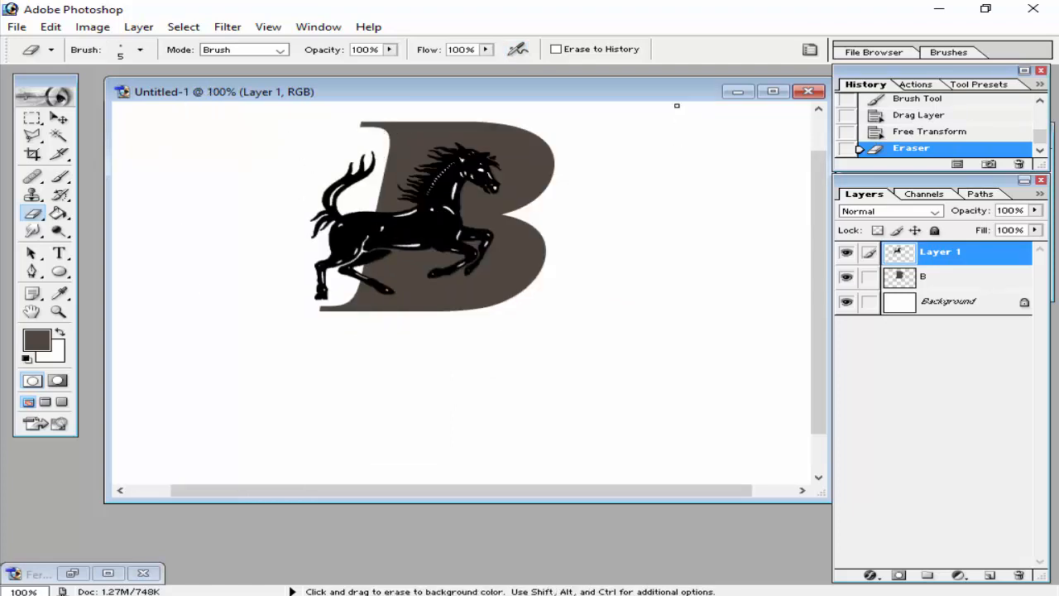
# Load the horse's outline from Layer 1 as a selection and cut that shape out of the B layer
pyautogui.keyDown('ctrl'); pyautogui.click(922, 258); pyautogui.keyUp('ctrl')
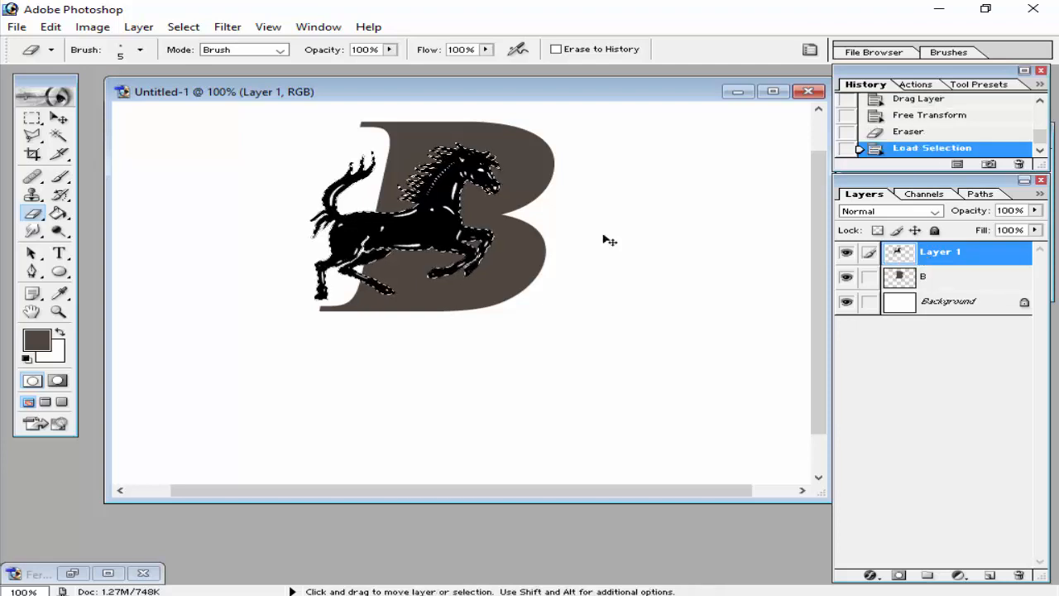
pyautogui.click(941, 282)
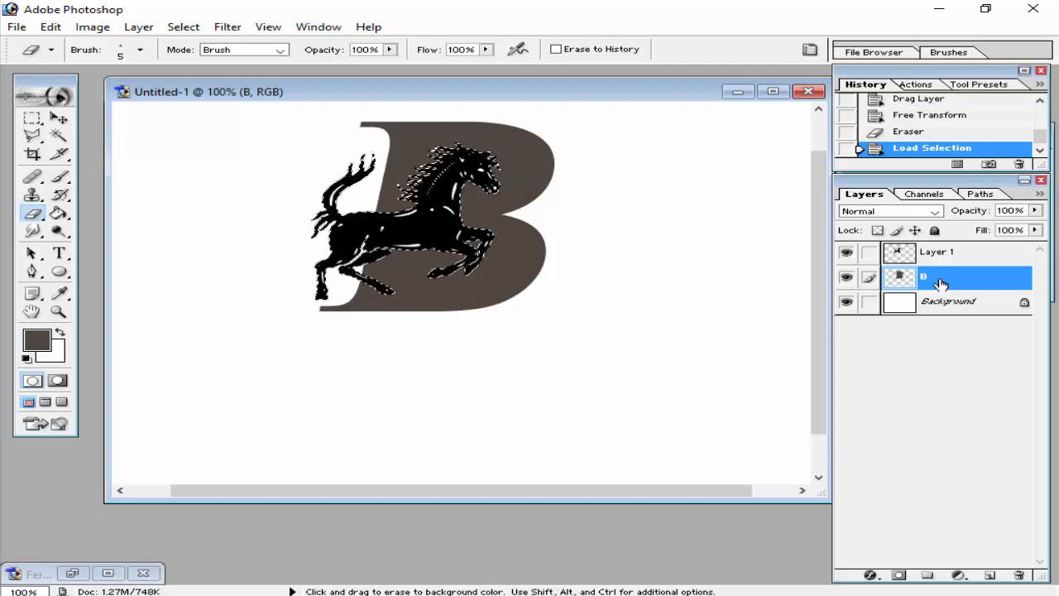
pyautogui.hotkey('ctrl', 'x')
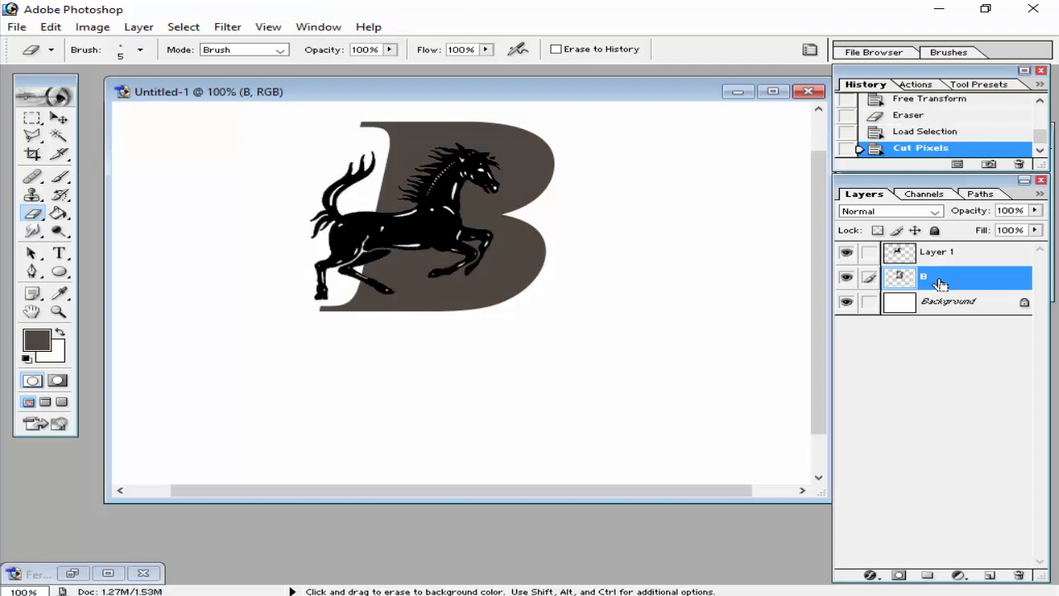
# Preview the cut-out by hiding and showing the horse layer, and delete Layer 1
pyautogui.click(910, 255)
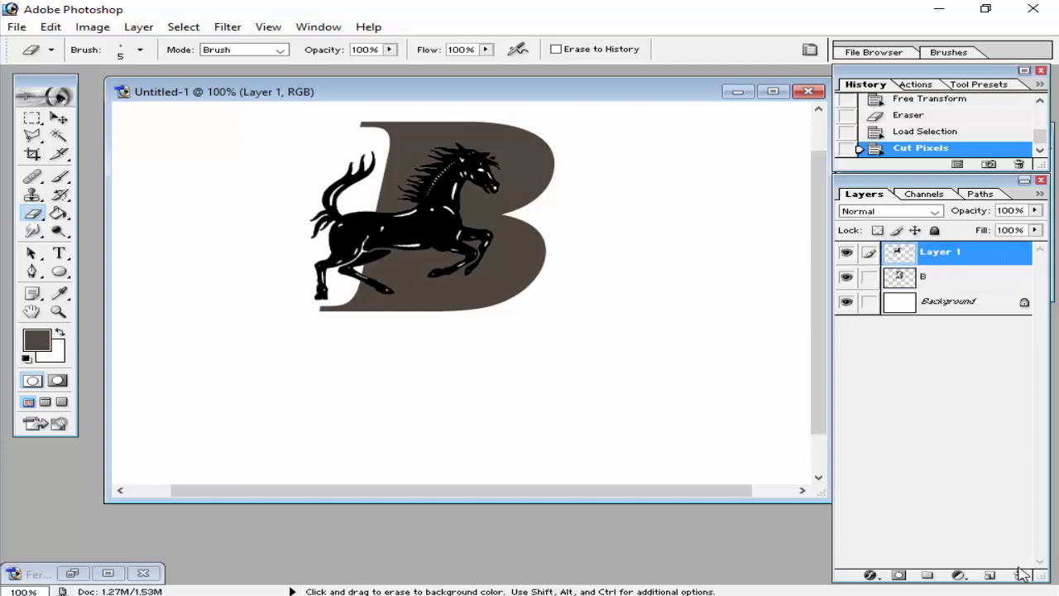
pyautogui.click(844, 254)
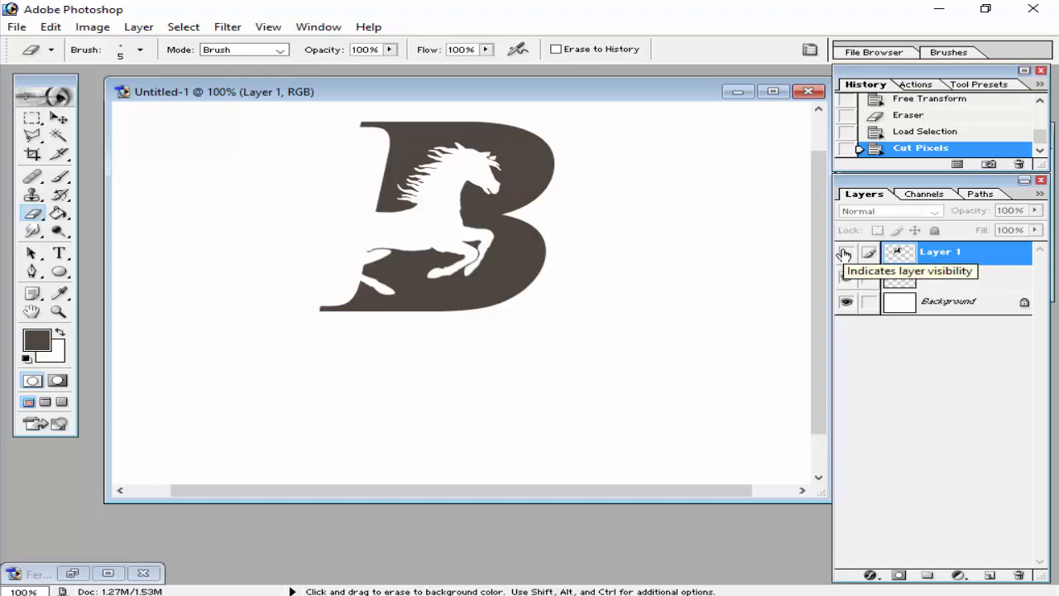
pyautogui.click(845, 253)
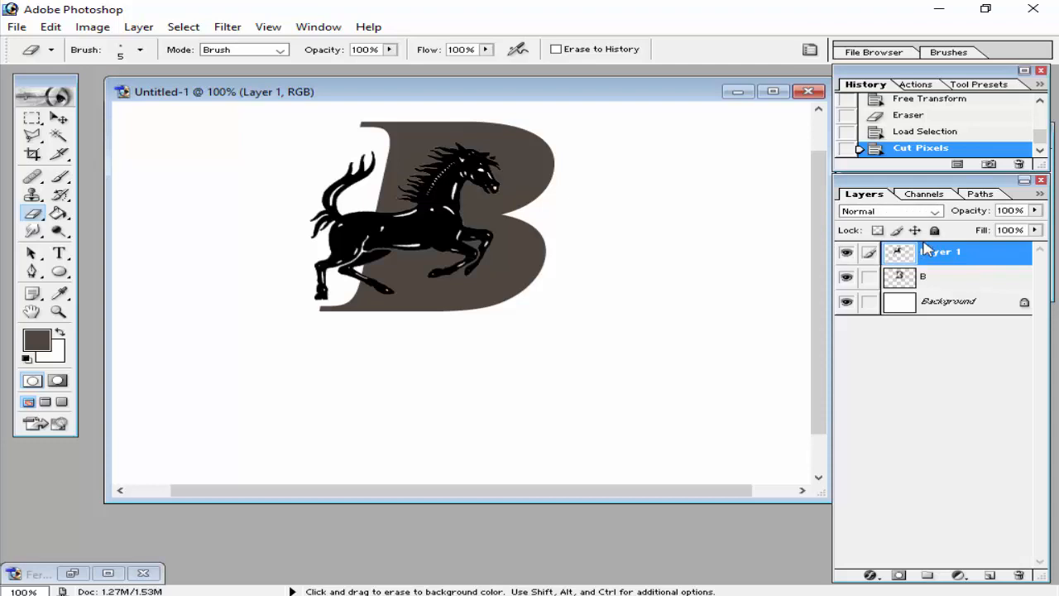
pyautogui.click(1020, 576)
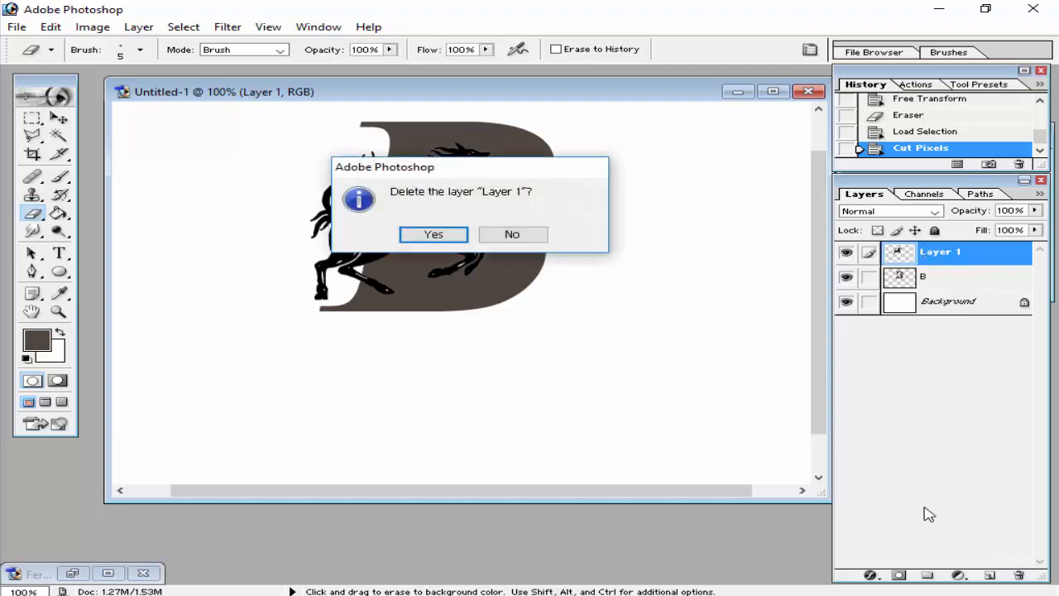
pyautogui.click(431, 235)
# Add the text "Best 4 You" below the letter B in Microsoft Himalaya at 72 pt and commit it
pyautogui.hotkey('ctrl', '-')
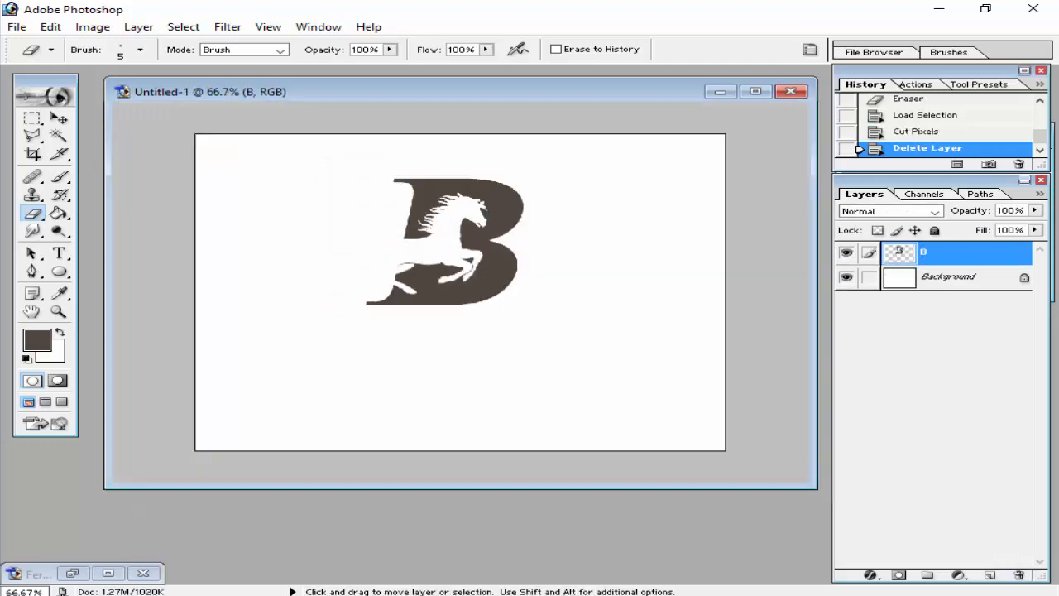
pyautogui.hotkey('ctrl', '+')
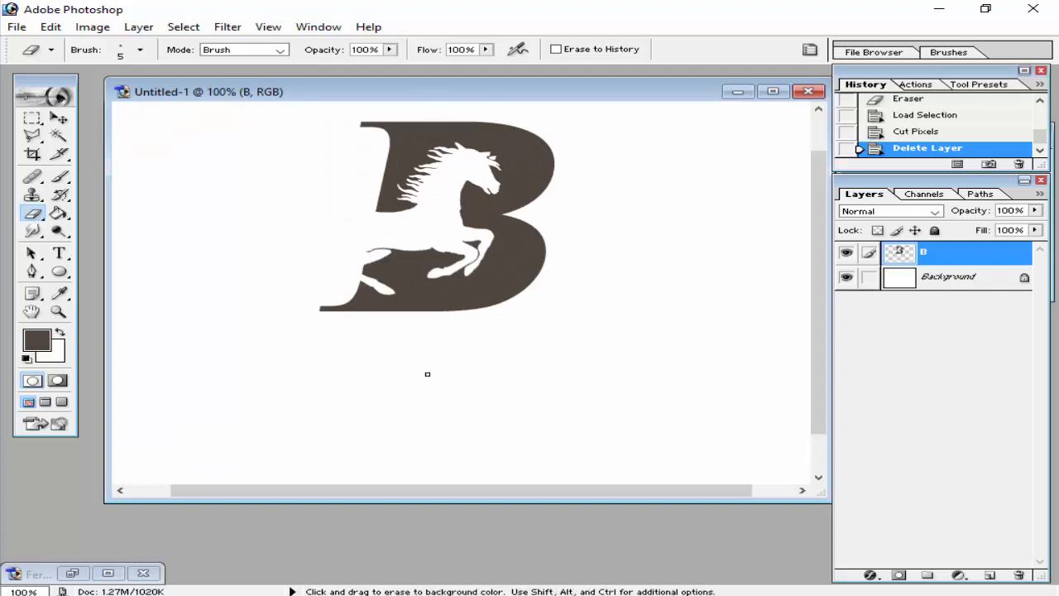
pyautogui.hotkey('ctrl', '-')
pyautogui.hotkey('ctrl', '+')
pyautogui.click(60, 254)
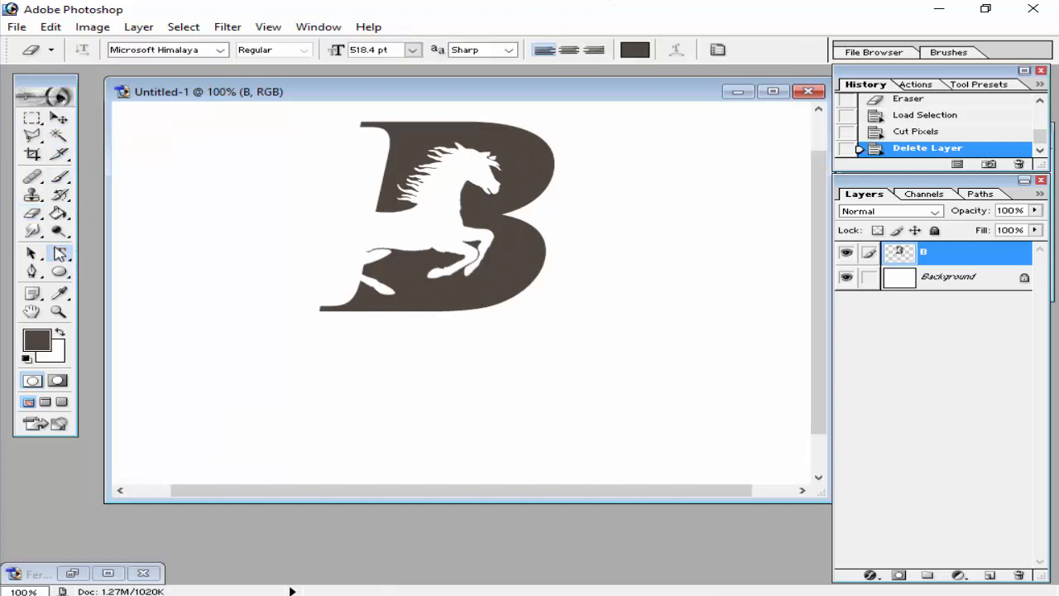
pyautogui.click(303, 400)
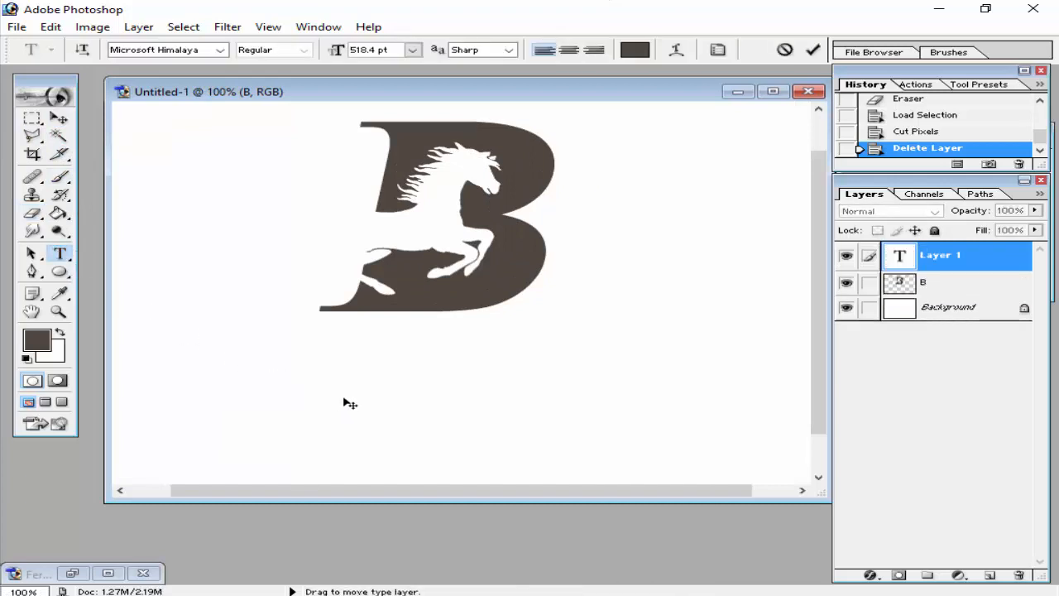
pyautogui.click(412, 50)
pyautogui.click(398, 328)
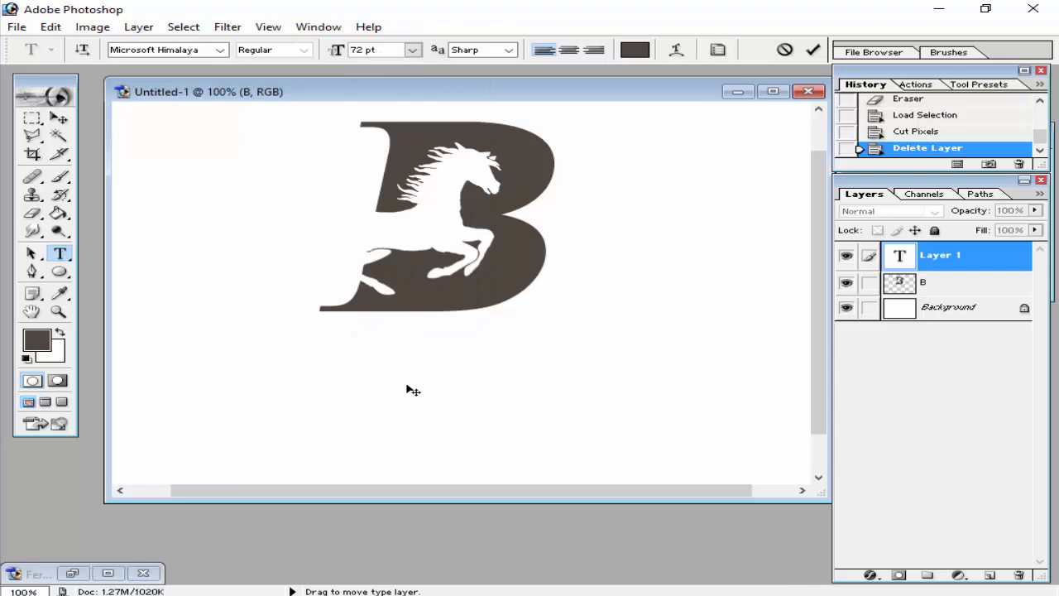
pyautogui.write('BEs')
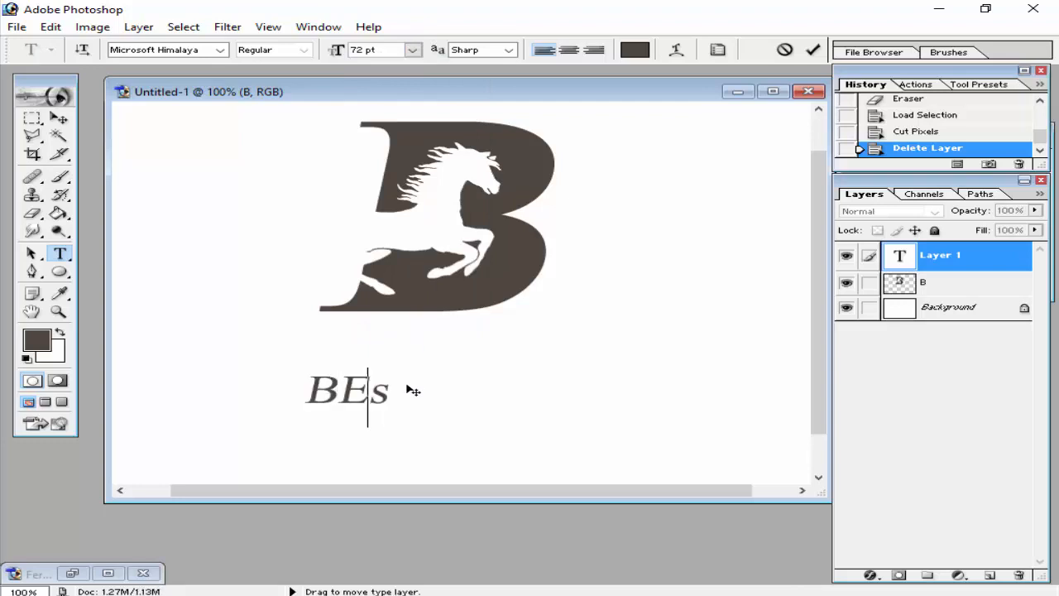
pyautogui.press('BackSpace')
pyautogui.press('BackSpace')
pyautogui.press('BackSpace')
pyautogui.write('Be')
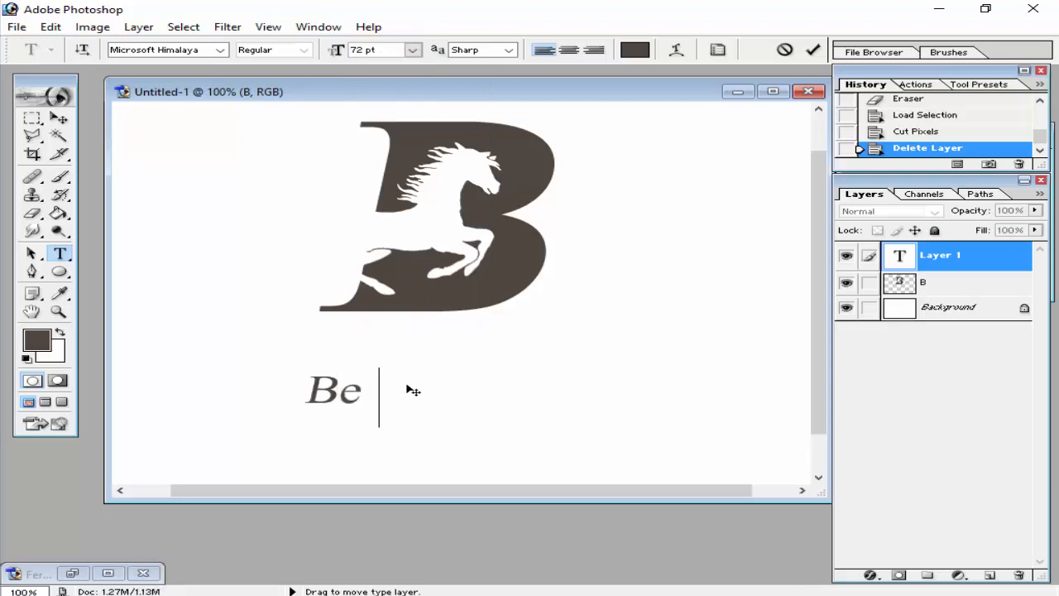
pyautogui.write('st 4 You')
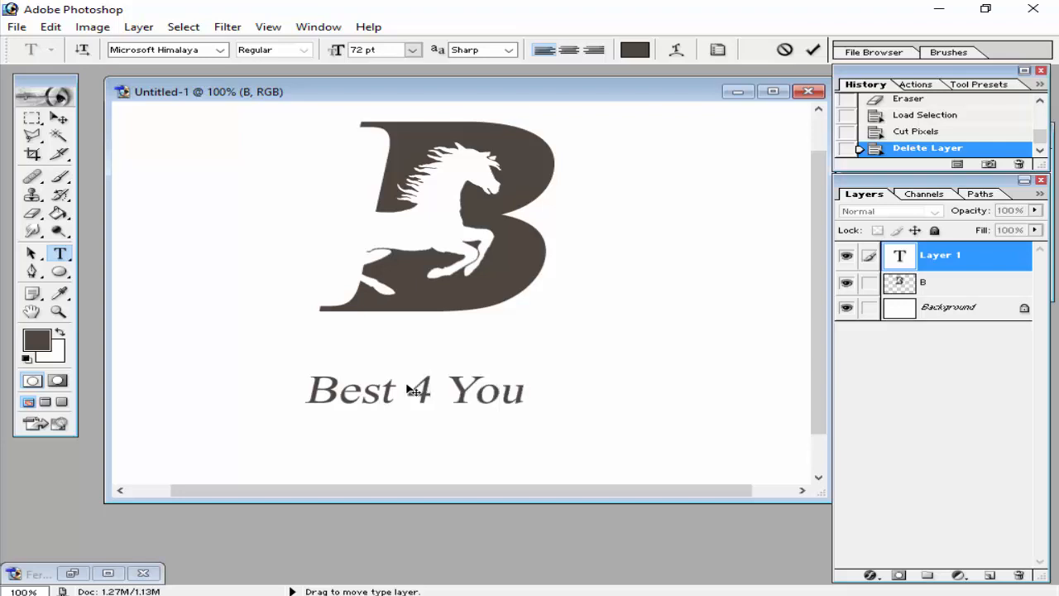
pyautogui.click(816, 50)
# Scale the "Best 4 You" text up to 215% with Free Transform and position it beneath the letter B
pyautogui.hotkey('ctrl', '-')
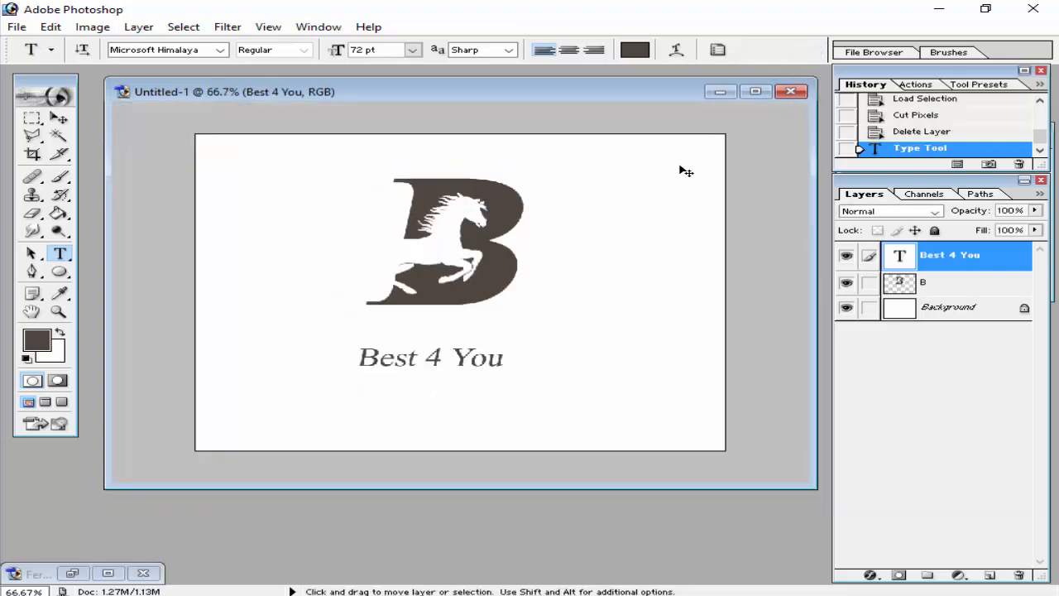
pyautogui.hotkey('ctrl', 't')
pyautogui.moveTo(505, 365); pyautogui.dragTo(523, 352)
pyautogui.moveTo(639, 333); pyautogui.dragTo(597, 348)
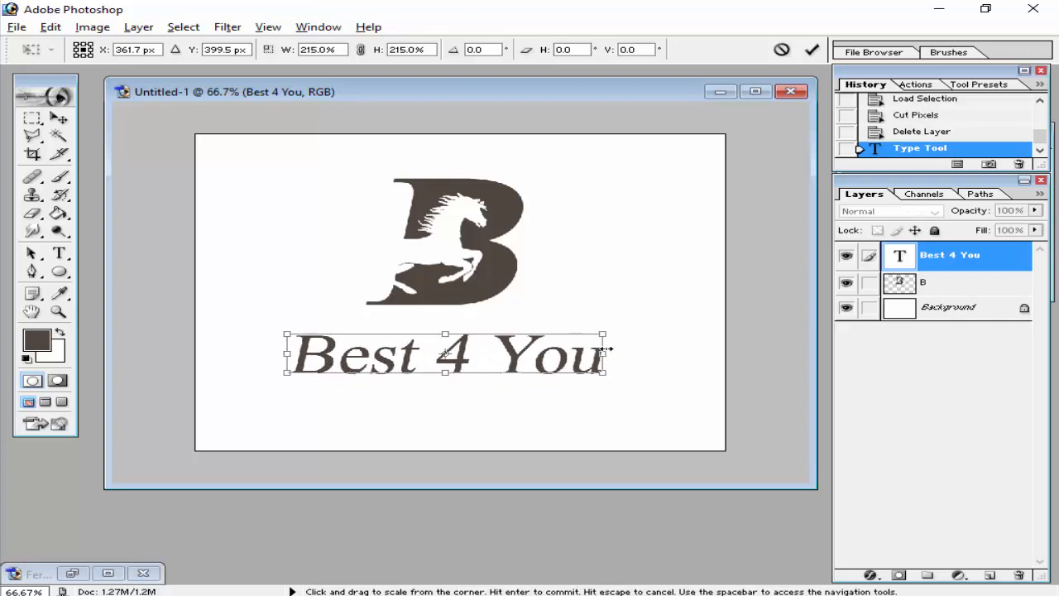
pyautogui.click(811, 49)
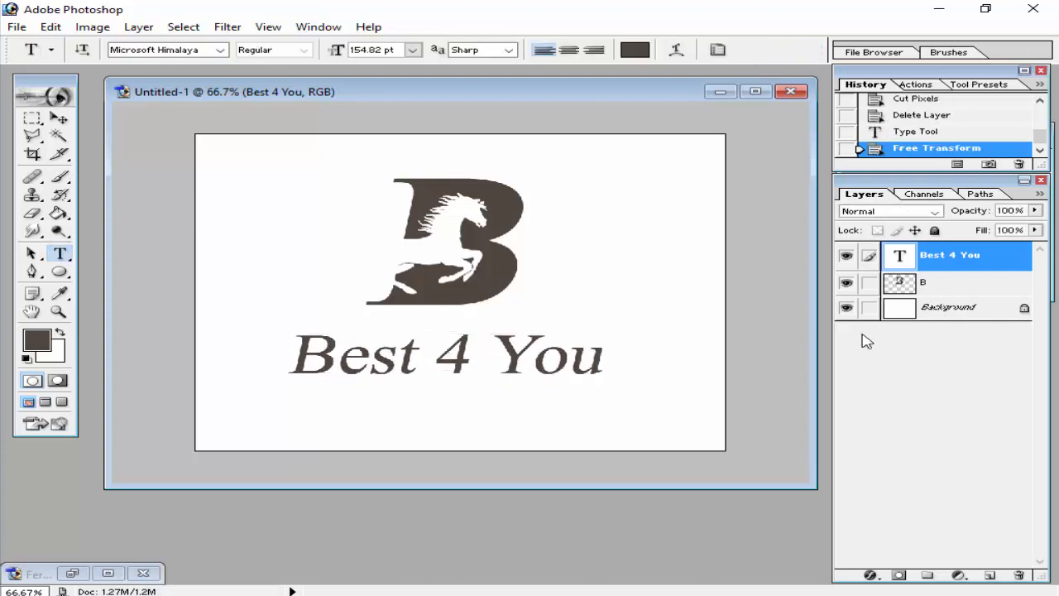
# Set the tracking of the whole "Best 4 You" text to 200
pyautogui.tripleClick(532, 364)
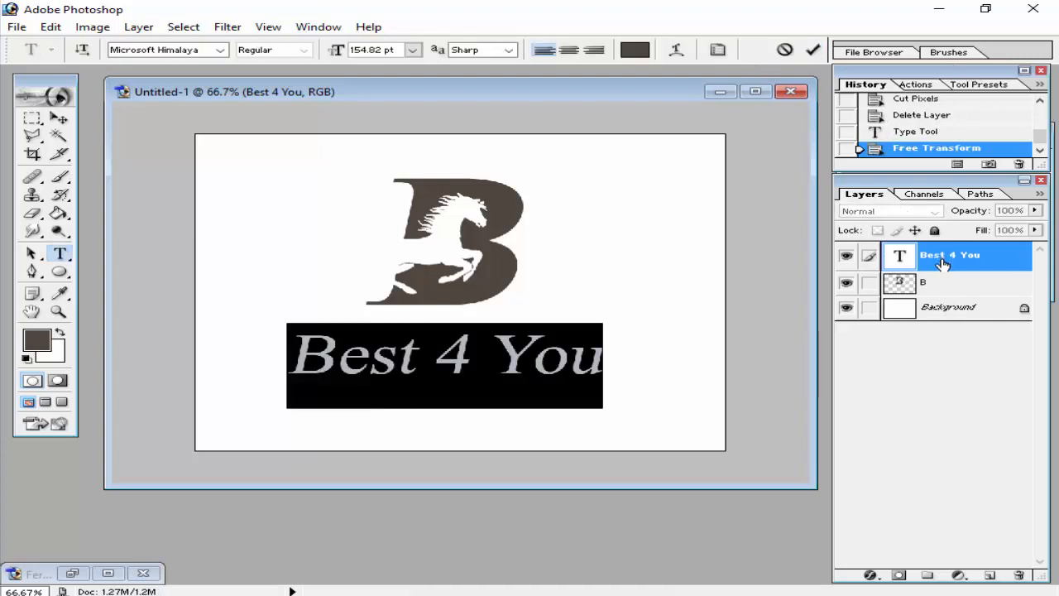
pyautogui.click(346, 27)
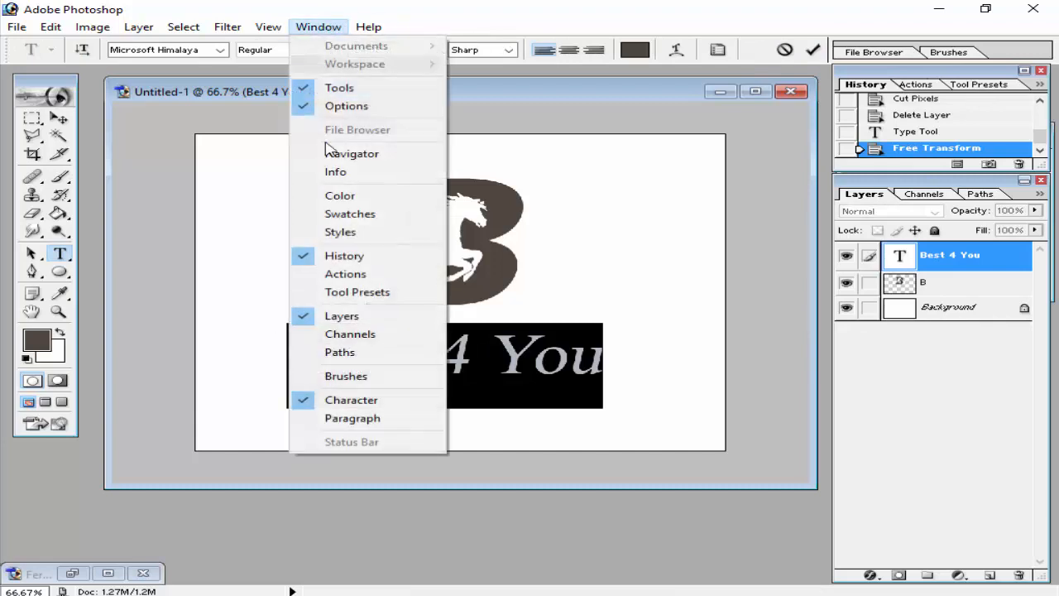
pyautogui.click(349, 419)
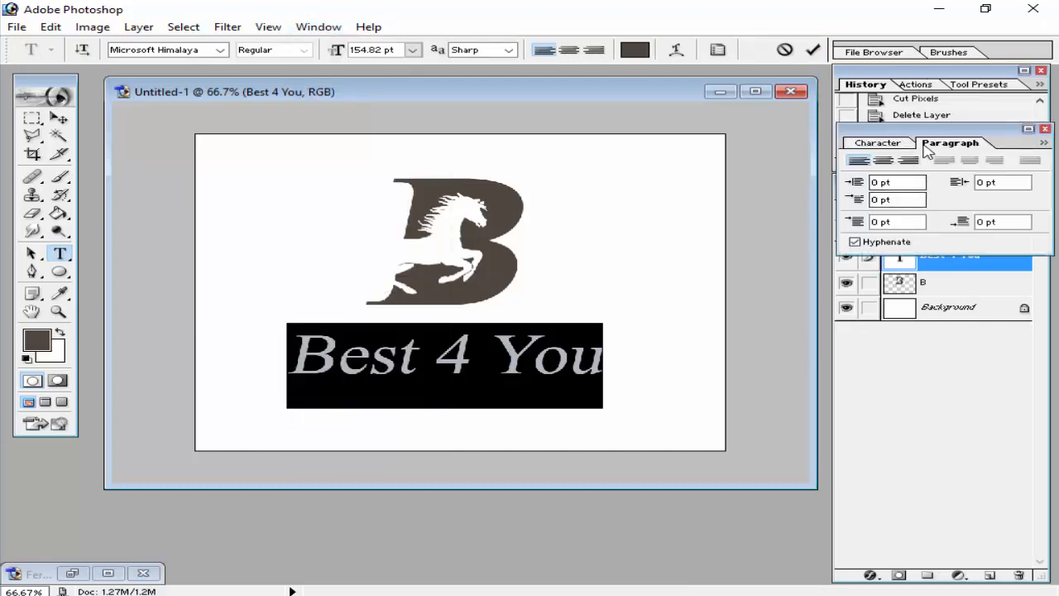
pyautogui.click(878, 142)
pyautogui.click(1039, 201)
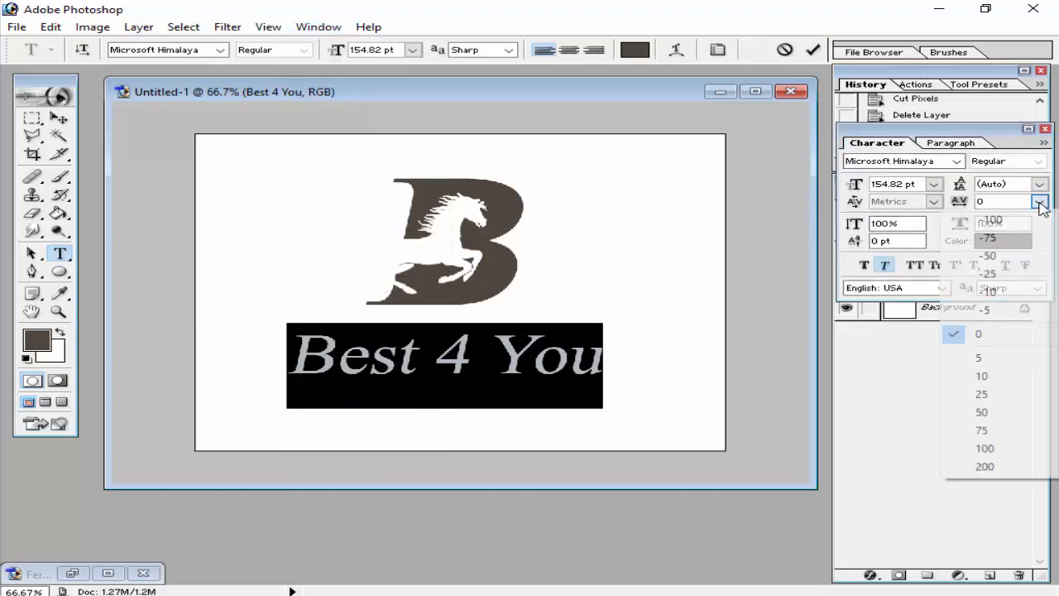
pyautogui.click(1019, 466)
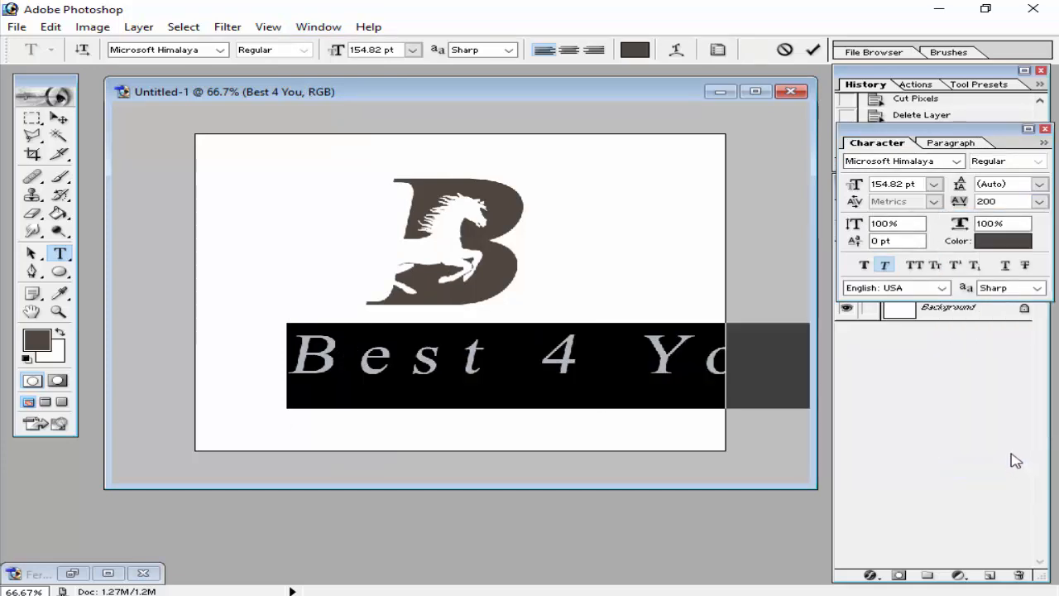
pyautogui.click(1039, 201)
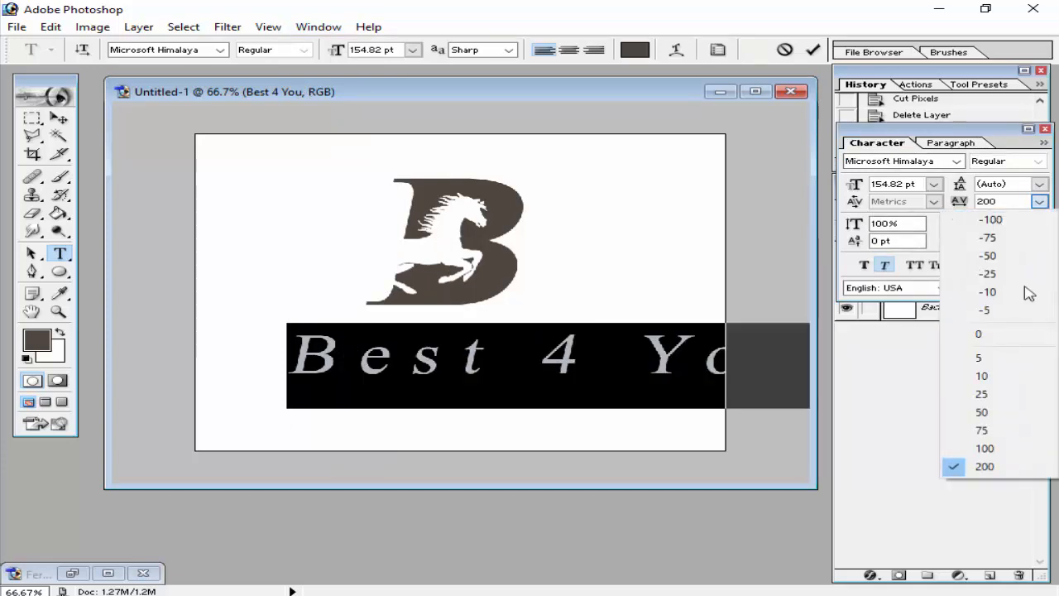
pyautogui.click(1009, 466)
pyautogui.click(963, 394)
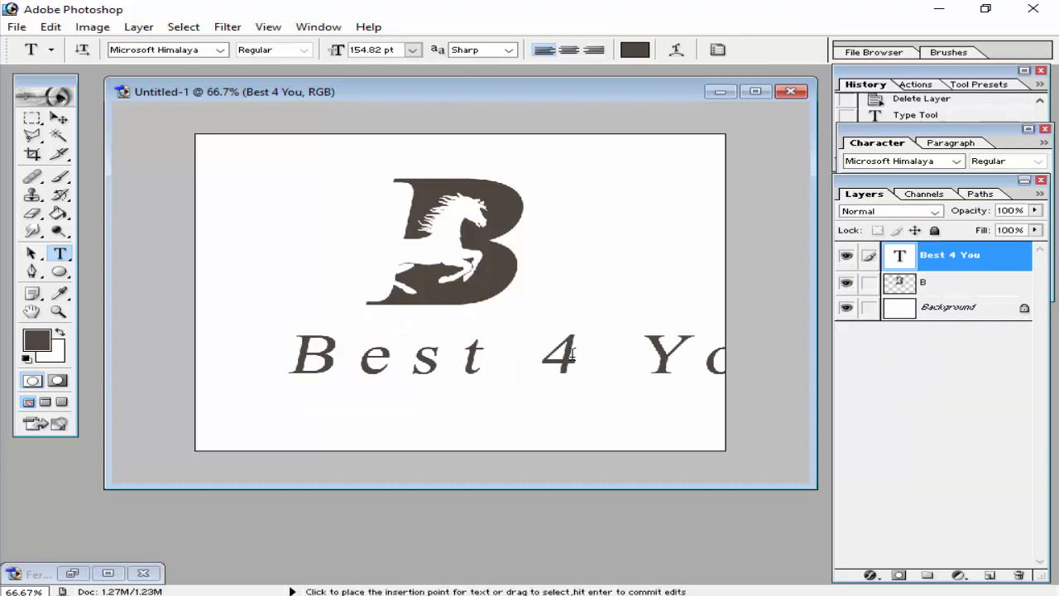
# Shrink the "Best 4 You" text to about 136 pt with Free Transform and move it left so it fits beneath the B within the canvas
pyautogui.hotkey('ctrl', 't')
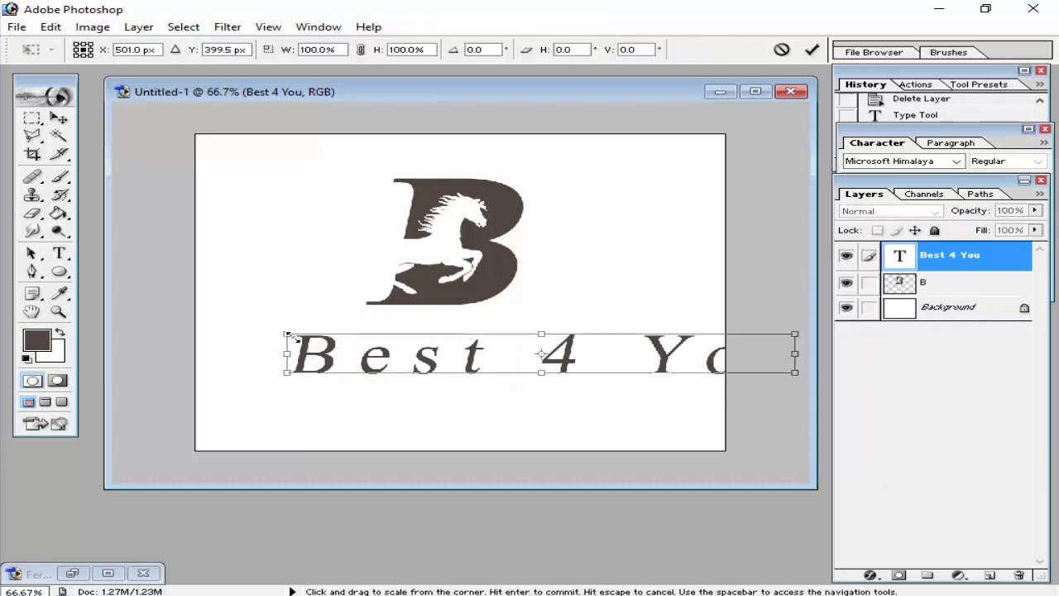
pyautogui.moveTo(288, 334); pyautogui.dragTo(319, 338)
pyautogui.moveTo(393, 354); pyautogui.dragTo(315, 357)
pyautogui.click(811, 50)
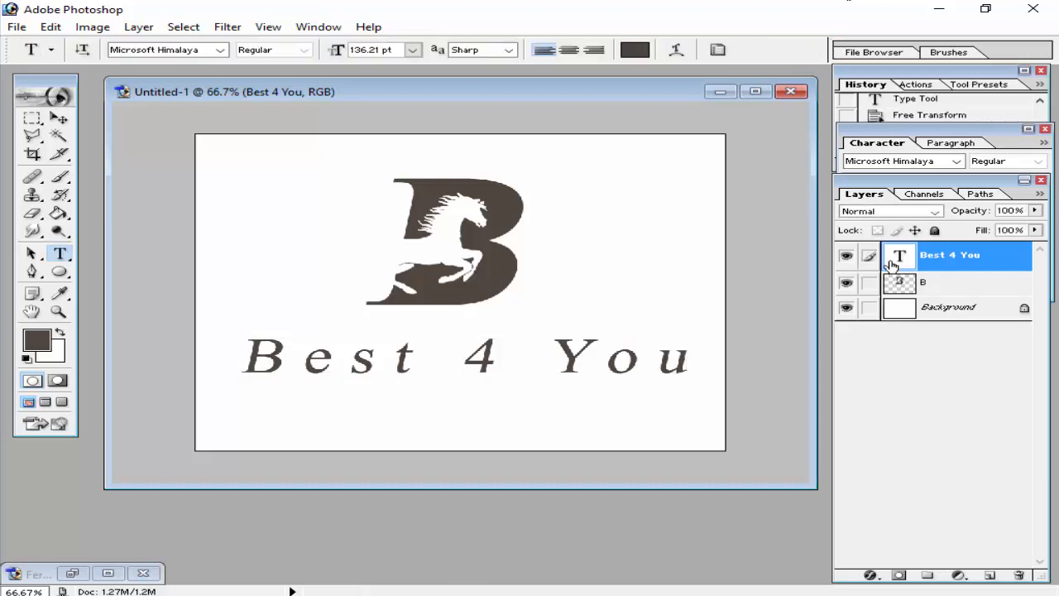
# Move the letter B up slightly and shift the "Best 4 You" text a little up and to the left beneath it
pyautogui.click(921, 286)
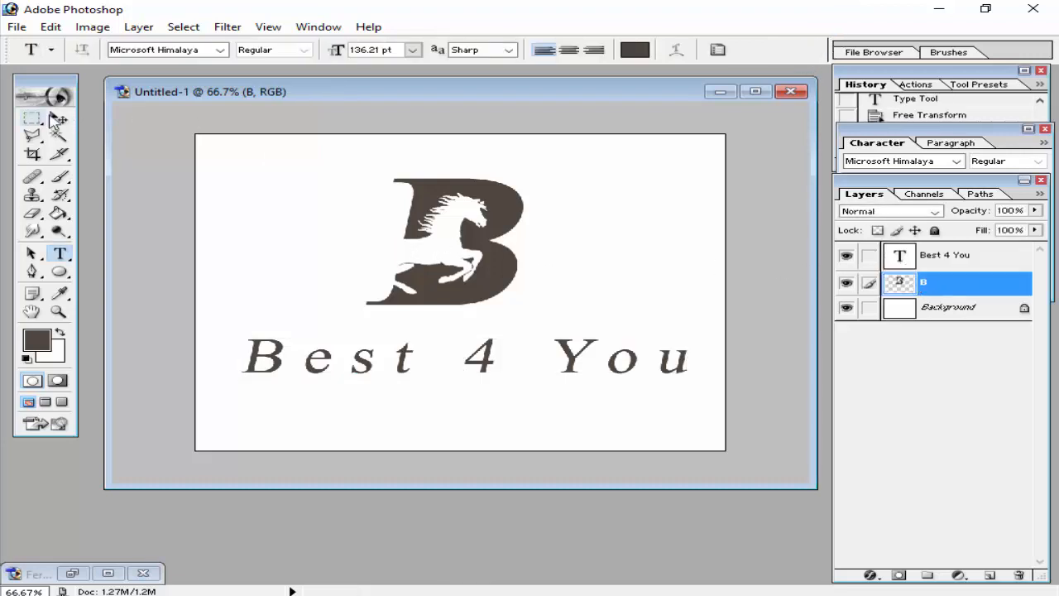
pyautogui.click(59, 118)
pyautogui.click(452, 261)
pyautogui.click(460, 242)
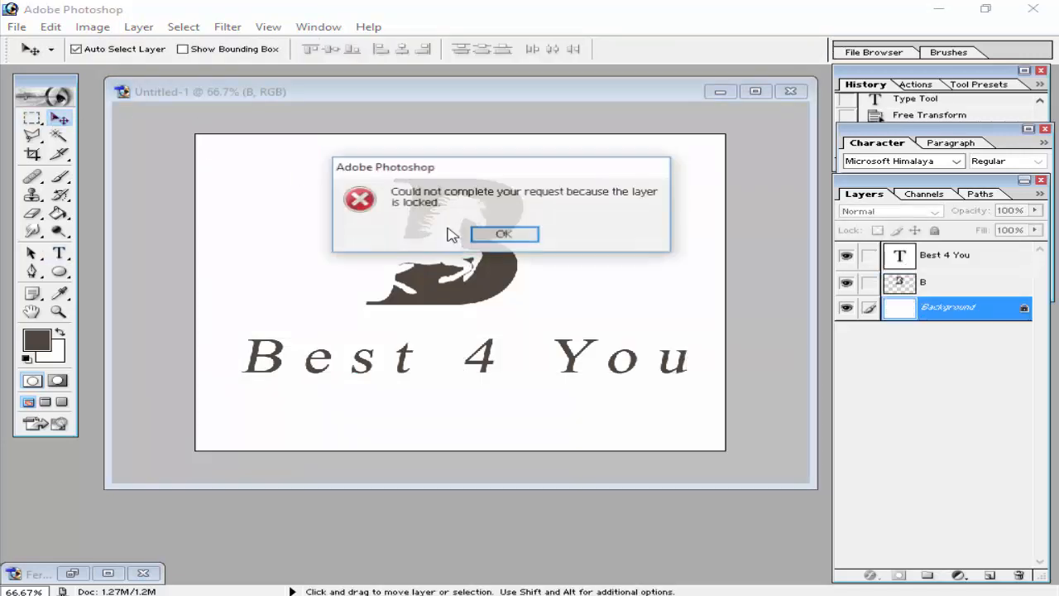
pyautogui.click(490, 235)
pyautogui.click(500, 282)
pyautogui.moveTo(500, 282); pyautogui.dragTo(492, 262)
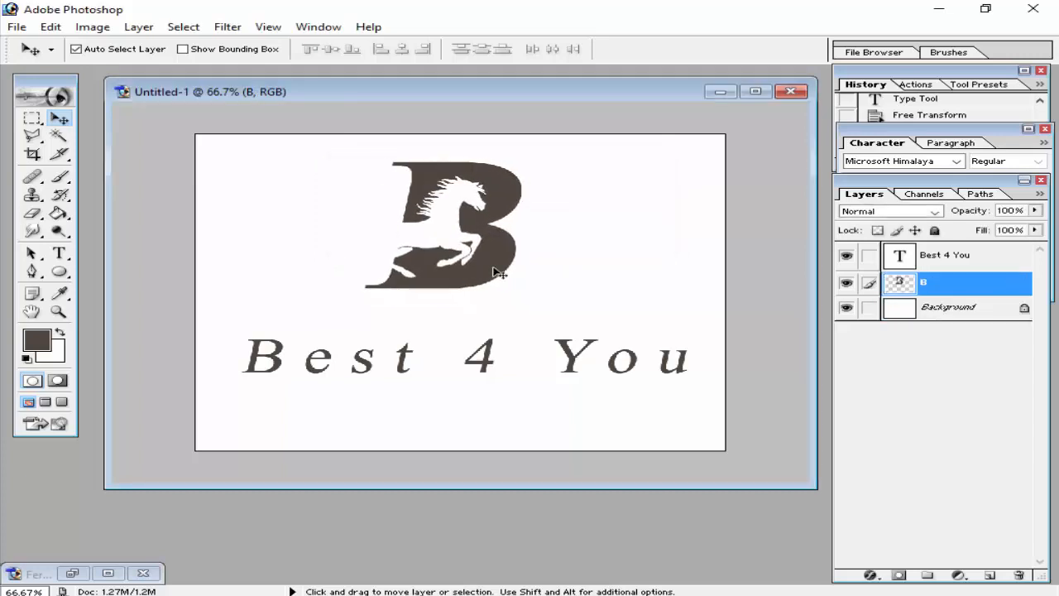
pyautogui.moveTo(490, 367); pyautogui.dragTo(472, 348)
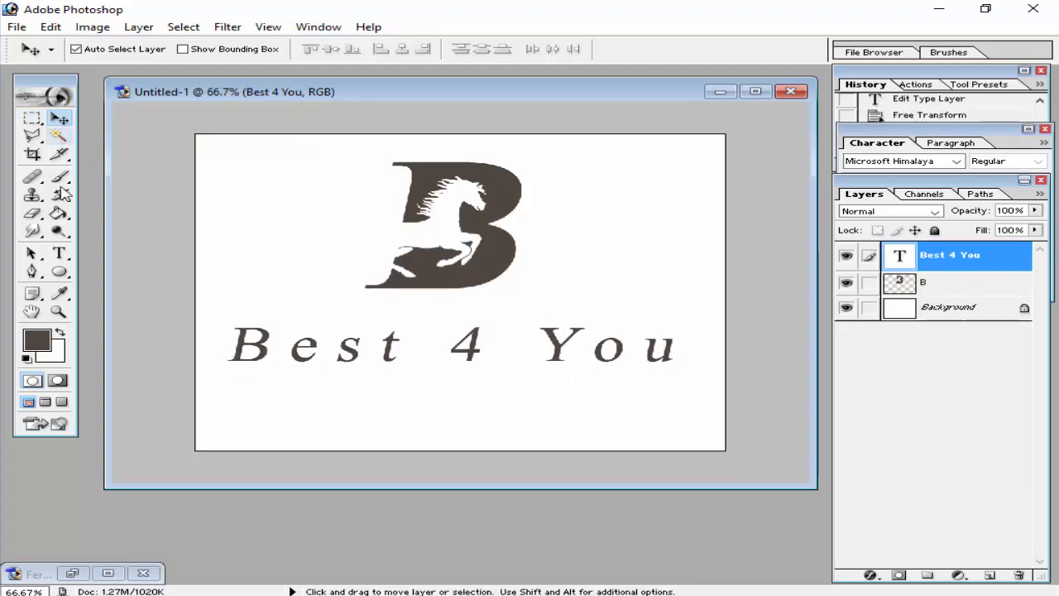
# Start a new horizontal text line in the blank area below the "Best 4 You" text
pyautogui.click(59, 254)
pyautogui.hotkey('ctrl', '+')
pyautogui.scroll(-2, 273, 376)
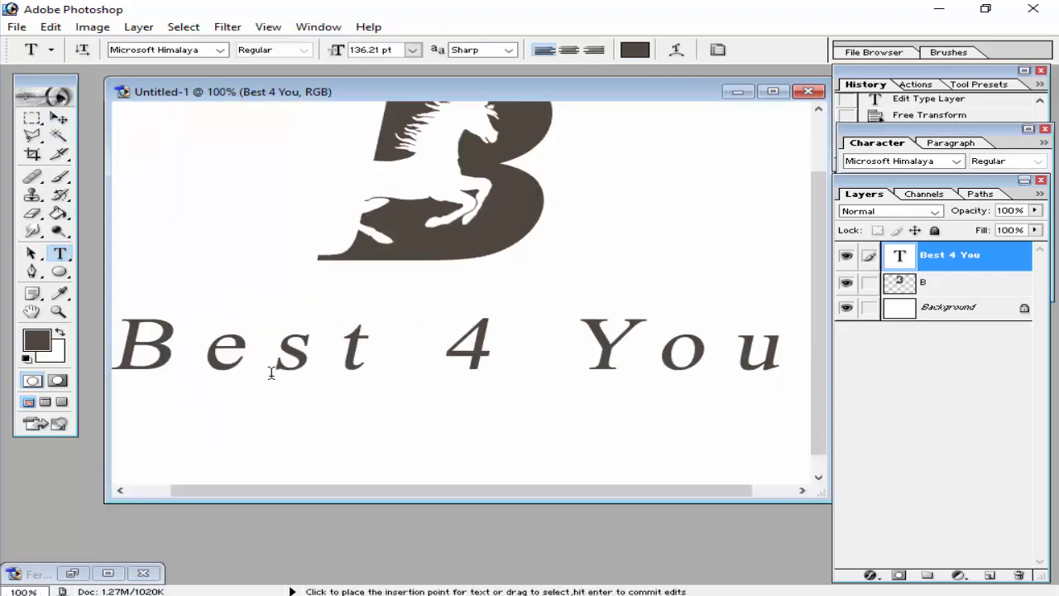
pyautogui.click(259, 386)
pyautogui.click(812, 51)
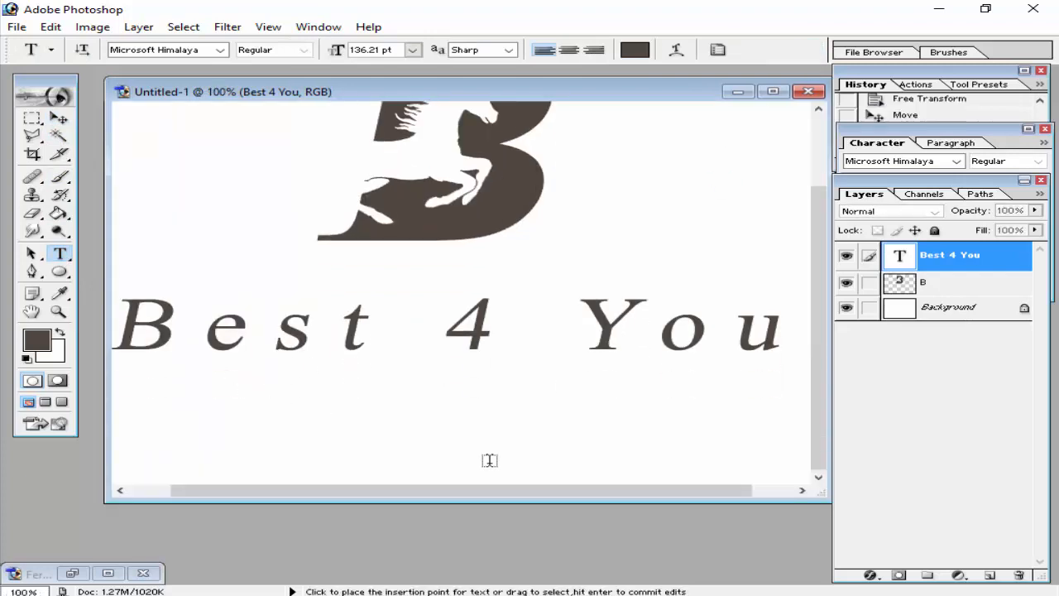
pyautogui.click(314, 453)
pyautogui.hotkey('ctrl', '-')
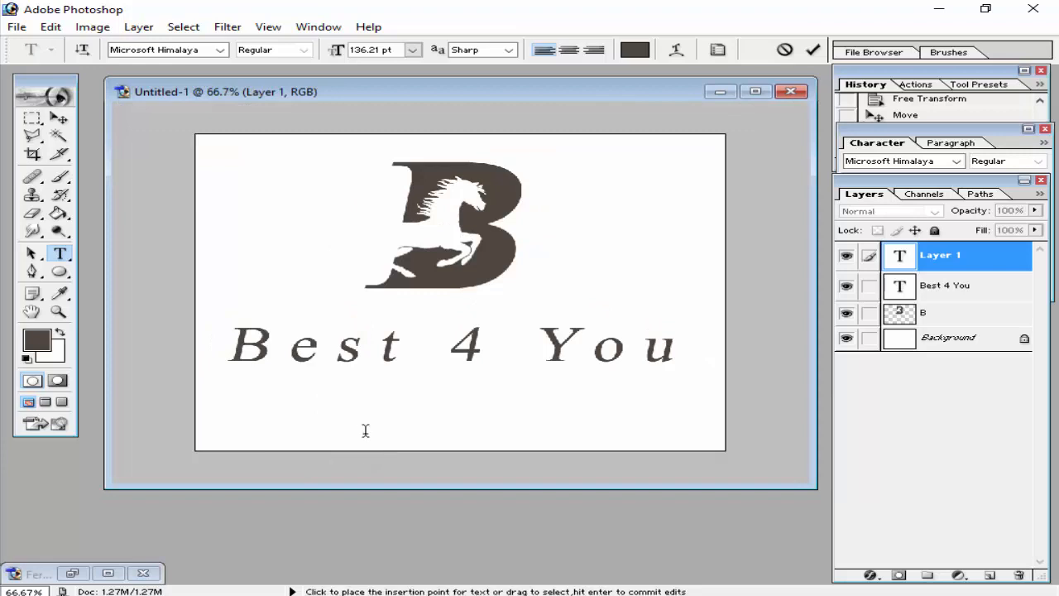
# Set the new text's size to 72 pt, enter "Subscirbe My Channel" and commit it
pyautogui.write('sUB')
pyautogui.press('BackSpace')
pyautogui.press('BackSpace')
pyautogui.press('BackSpace')
pyautogui.click(411, 50)
pyautogui.click(407, 327)
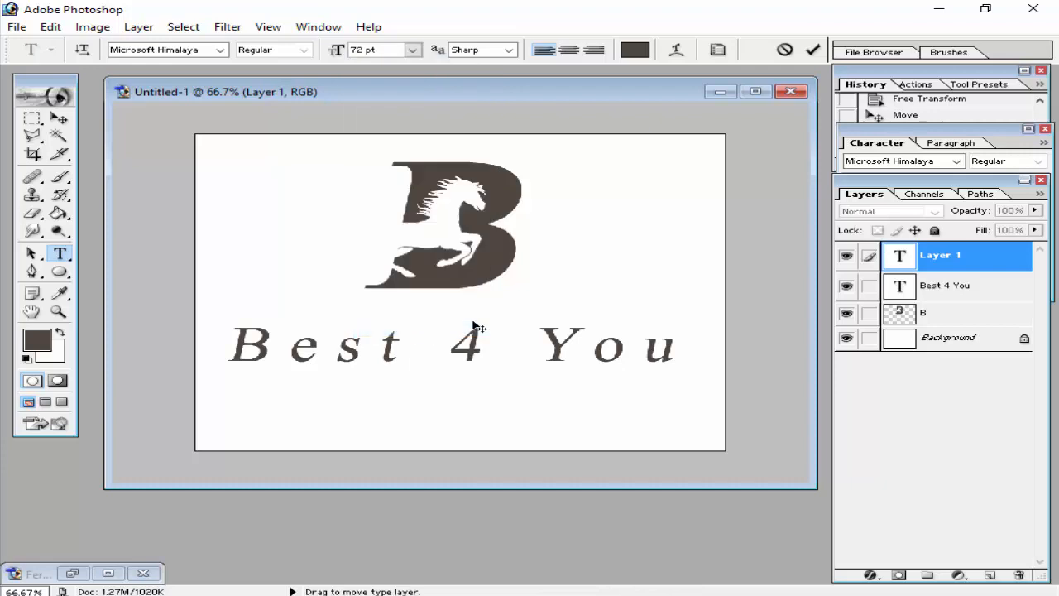
pyautogui.write('sU')
pyautogui.press('Left')
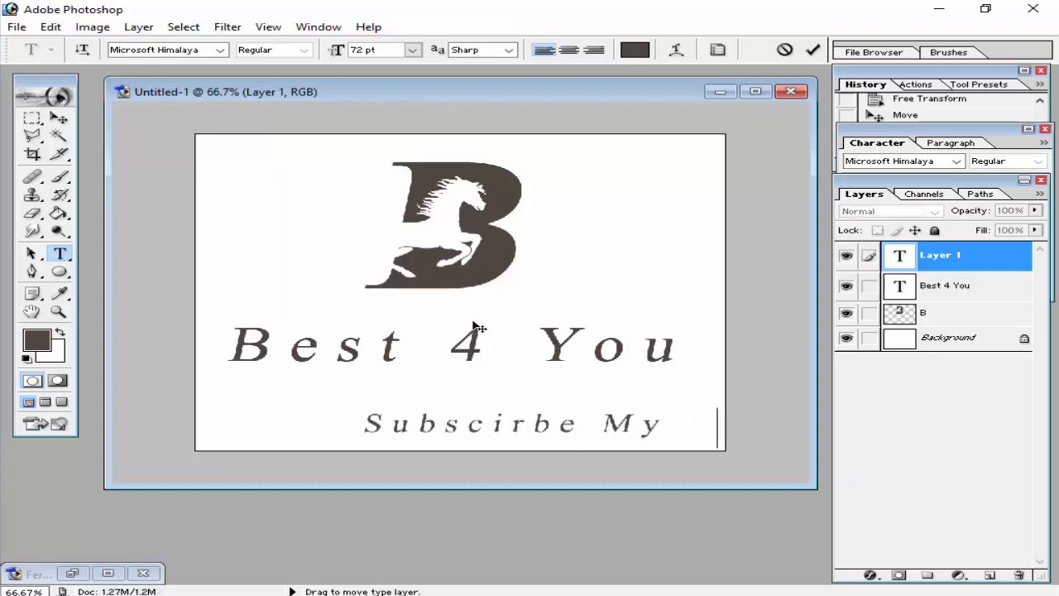
pyautogui.write('Ch')
pyautogui.click(814, 49)
# Position the "Subscirbe My Channel" text just beneath "Best 4 You" and scale it down to about 58% with Free Transform
pyautogui.click(58, 120)
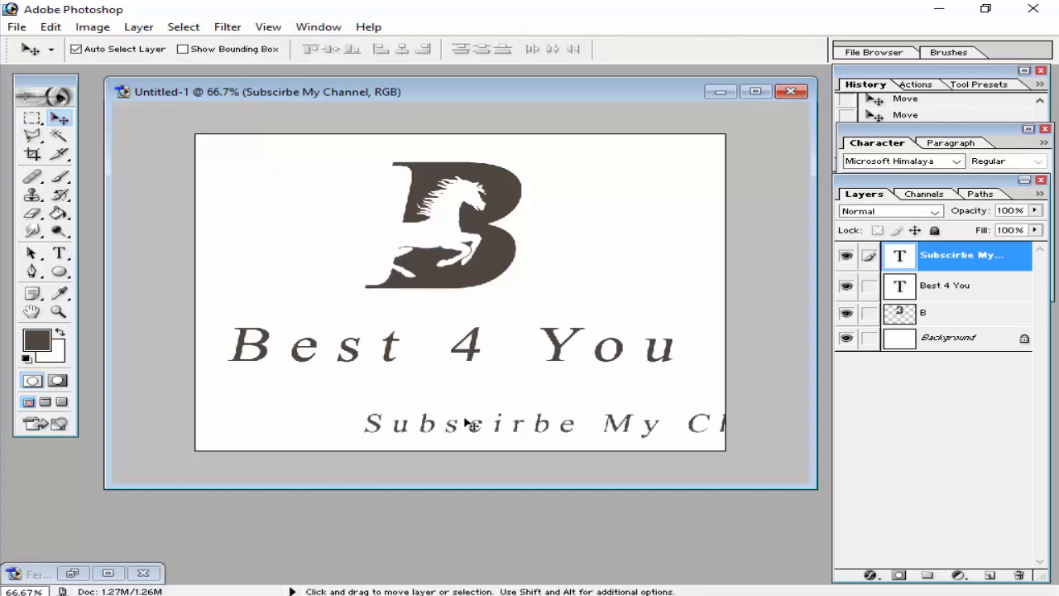
pyautogui.moveTo(429, 426); pyautogui.dragTo(279, 390)
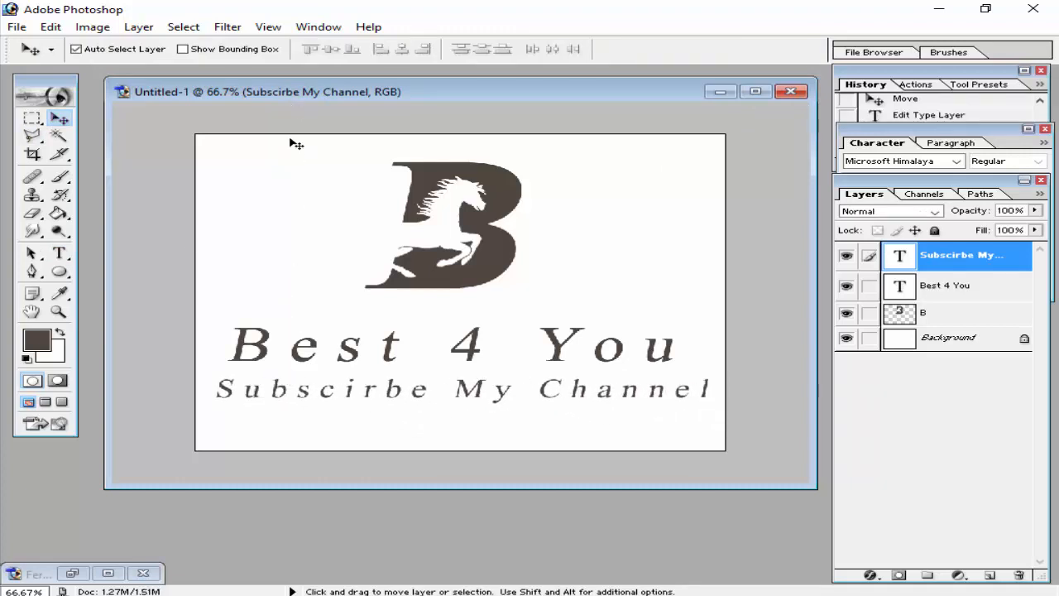
pyautogui.hotkey('ctrl', 't')
pyautogui.moveTo(710, 377); pyautogui.dragTo(592, 382)
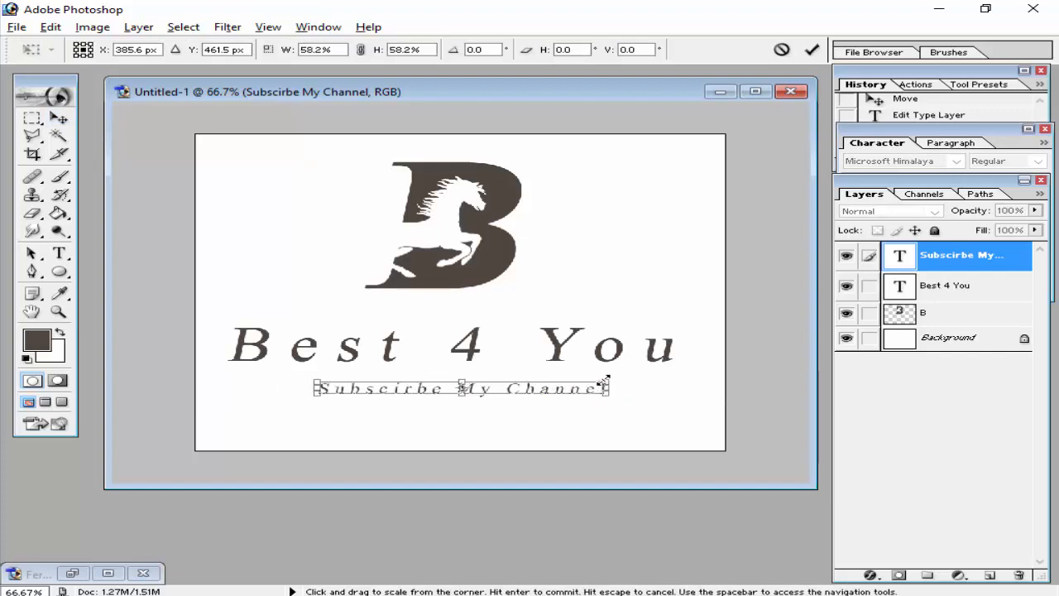
pyautogui.click(812, 51)
pyautogui.moveTo(470, 394); pyautogui.dragTo(456, 386)
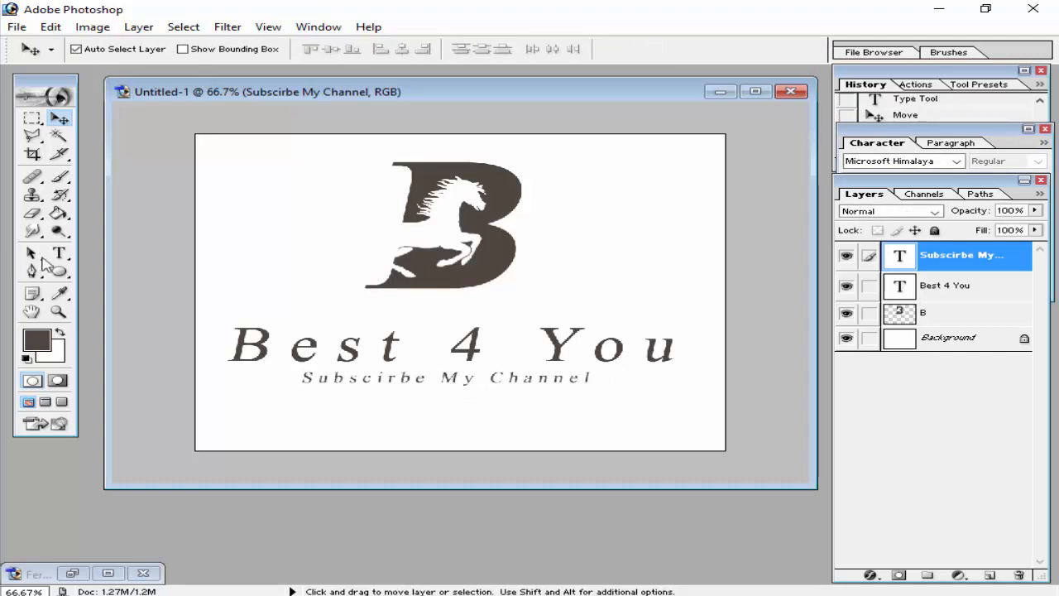
# Recolor the whole "Subscirbe My Channel" text to a neutral dark grey and commit the edit
pyautogui.click(59, 253)
pyautogui.moveTo(301, 378); pyautogui.dragTo(594, 381)
pyautogui.click(37, 340)
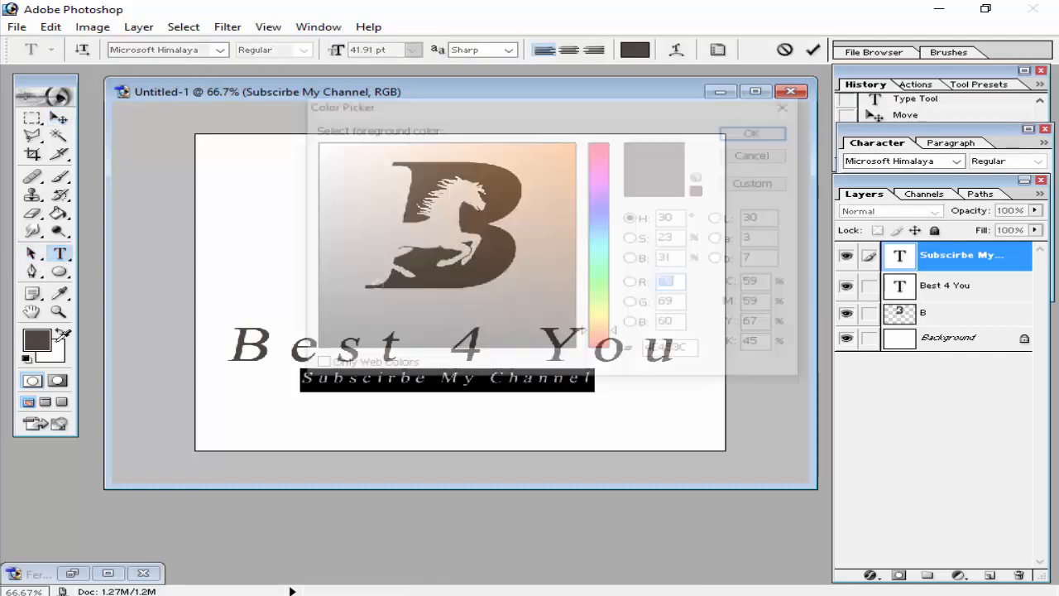
pyautogui.moveTo(356, 261)
pyautogui.mouseDown()
pyautogui.moveTo(291, 257)
pyautogui.moveTo(281, 286)
pyautogui.moveTo(277, 233)
pyautogui.moveTo(277, 265)
pyautogui.mouseUp()
pyautogui.press('Return')
pyautogui.click(529, 394)
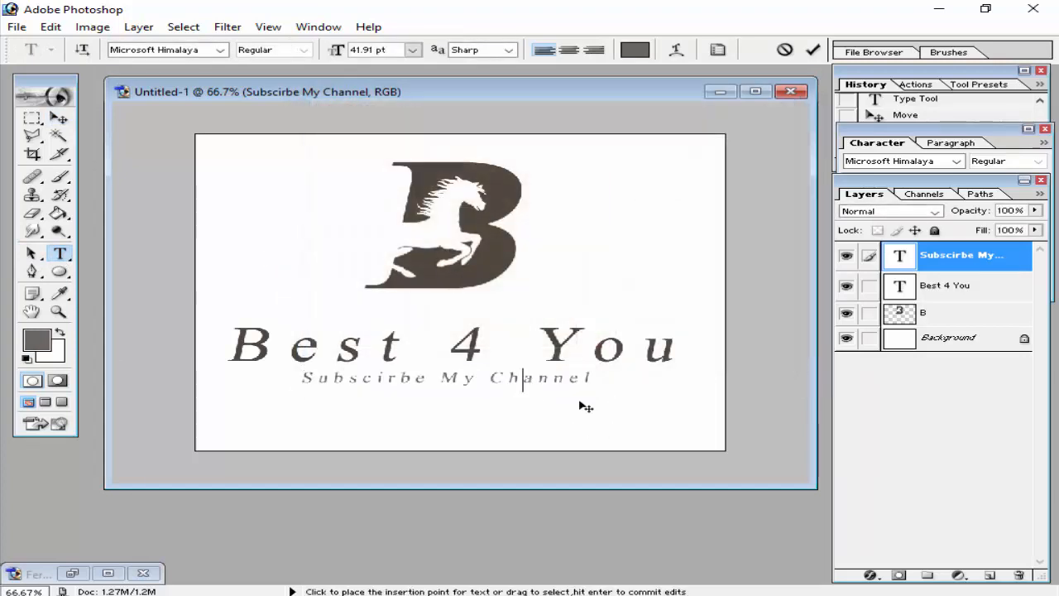
pyautogui.hotkey('ctrl', '+')
pyautogui.hotkey('ctrl', '+')
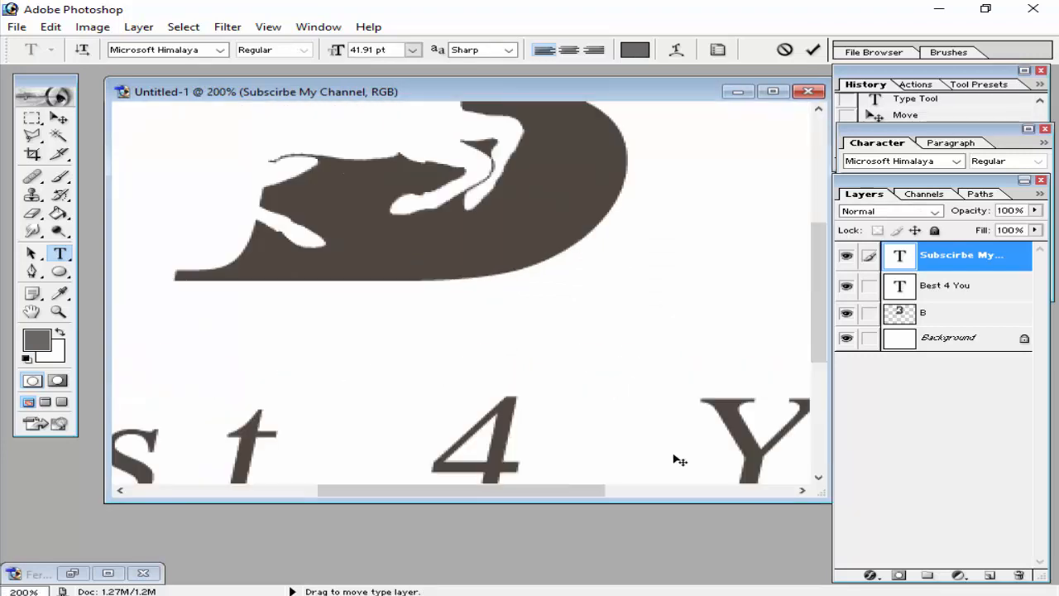
pyautogui.hotkey('ctrl', '-')
pyautogui.hotkey('ctrl', '-')
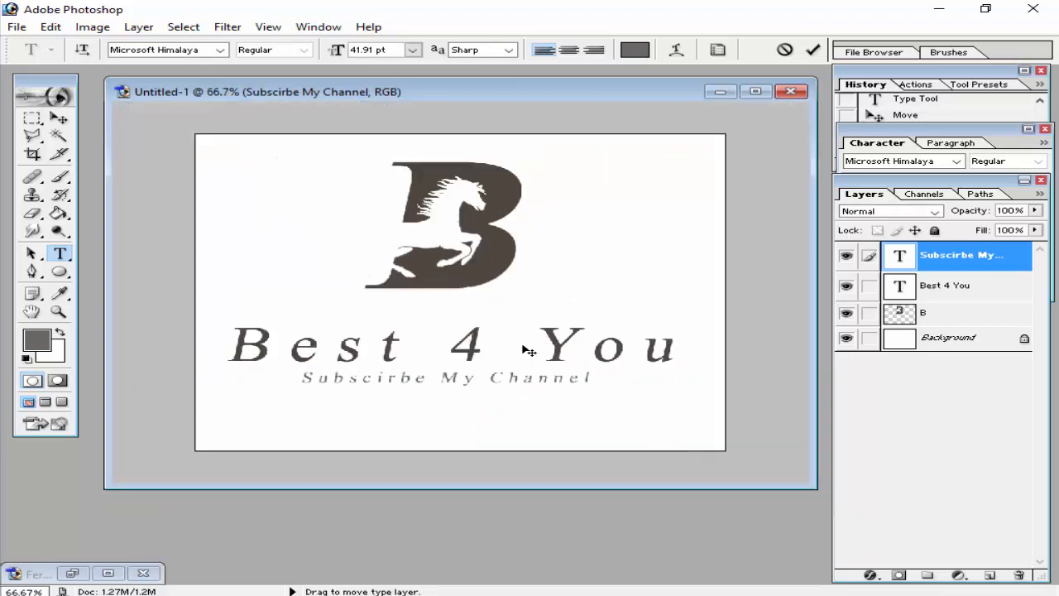
pyautogui.click(813, 49)
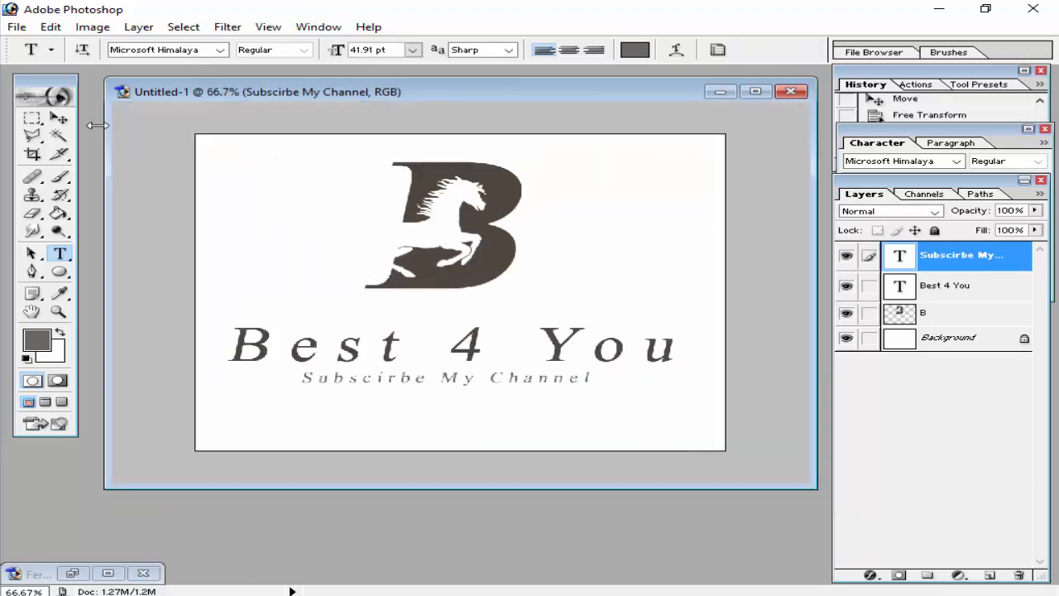
# Enlarge the letter B with Free Transform so it nearly fills the space above the "Best 4 You" text
pyautogui.press('v')
pyautogui.moveTo(491, 260); pyautogui.dragTo(542, 317)
pyautogui.hotkey('ctrl', 't')
pyautogui.click(812, 50)
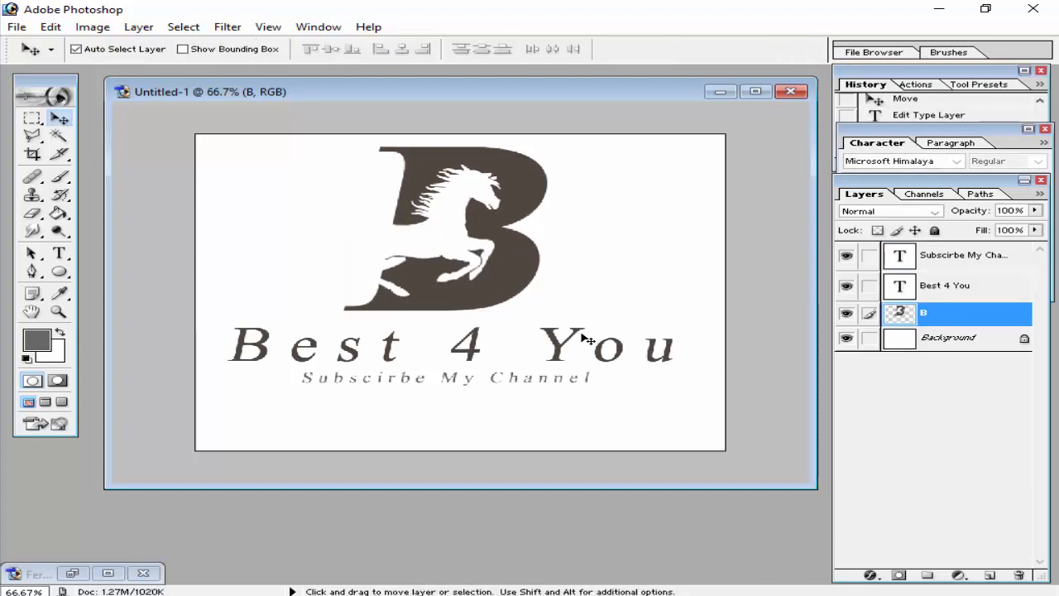
# Move both text lines down slightly below the B and scale the "Subscirbe My Channel" text up to about 121%
pyautogui.moveTo(483, 350); pyautogui.dragTo(515, 388)
pyautogui.click(505, 387)
pyautogui.hotkey('ctrl', 't')
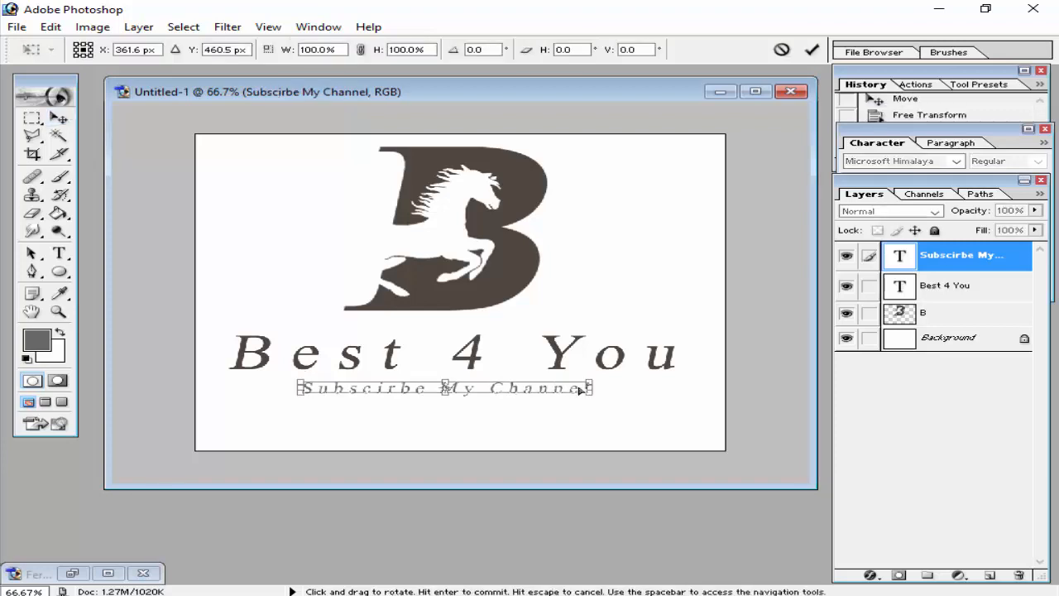
pyautogui.moveTo(586, 393); pyautogui.dragTo(615, 414)
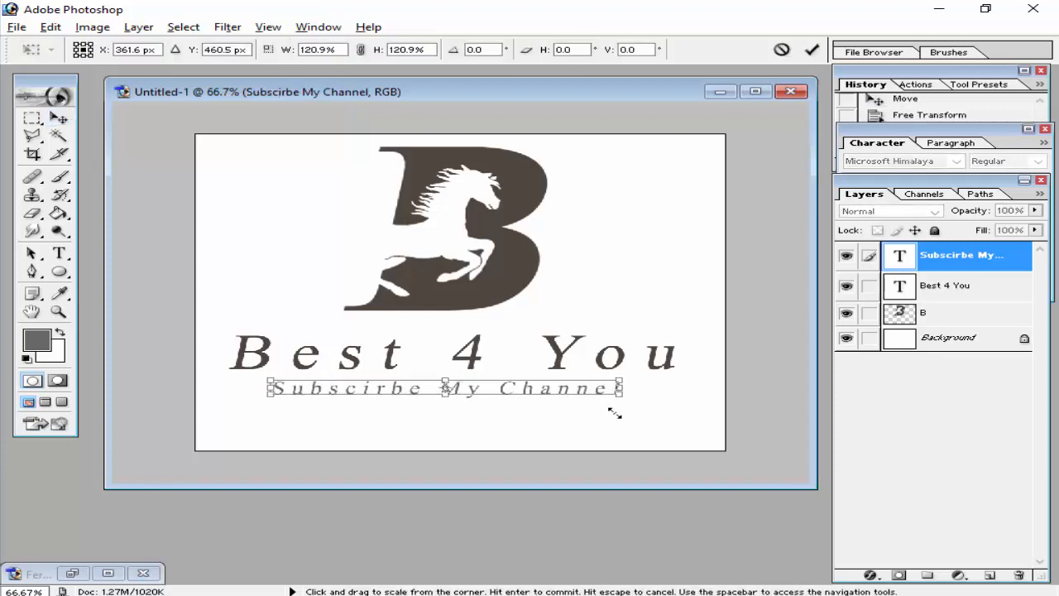
pyautogui.click(811, 50)
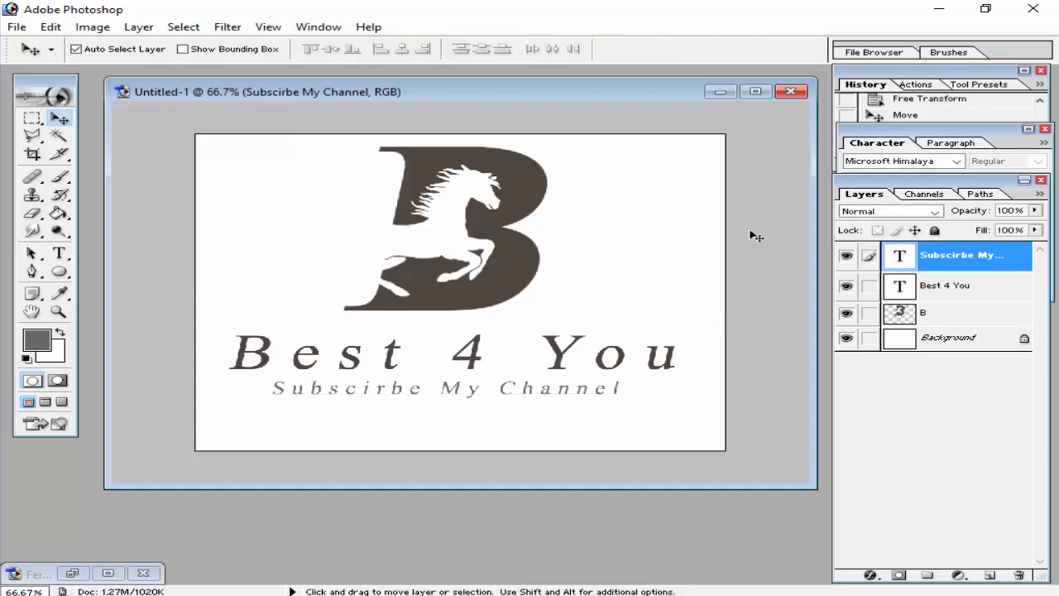